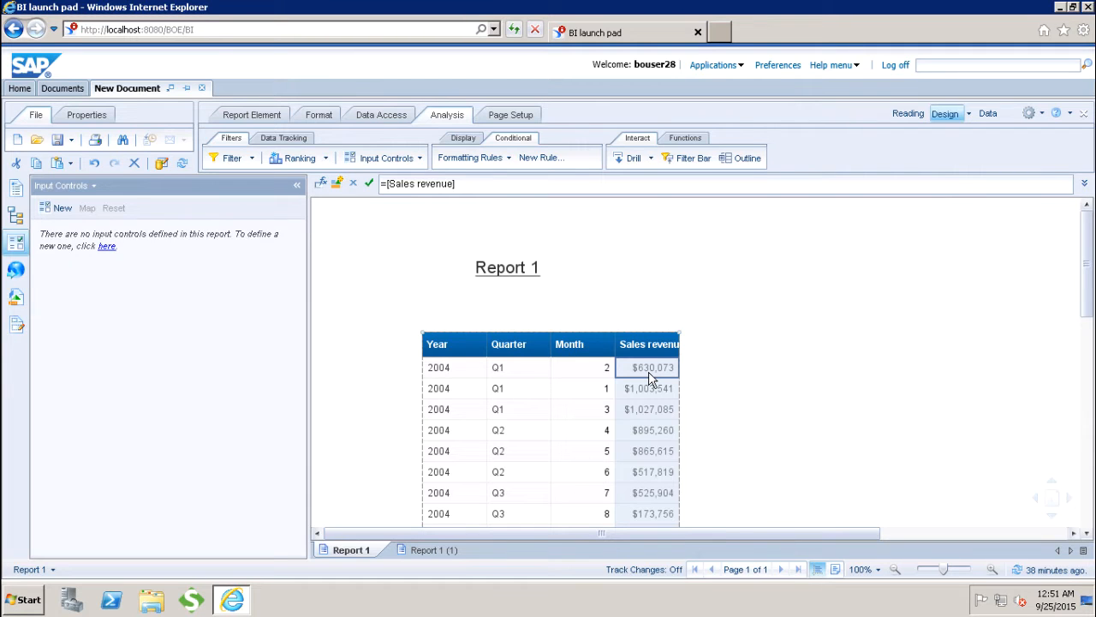
- Insert an empty column to the right of the Sales revenue column in the Report 1 table
right_click(651, 378)
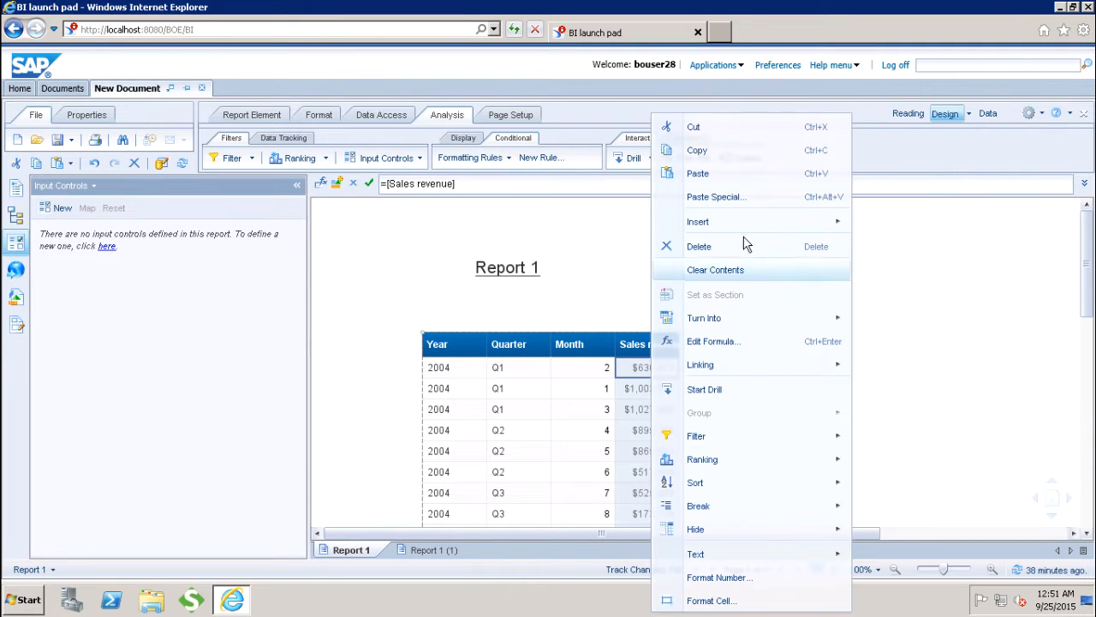
mouse_move(781, 225)
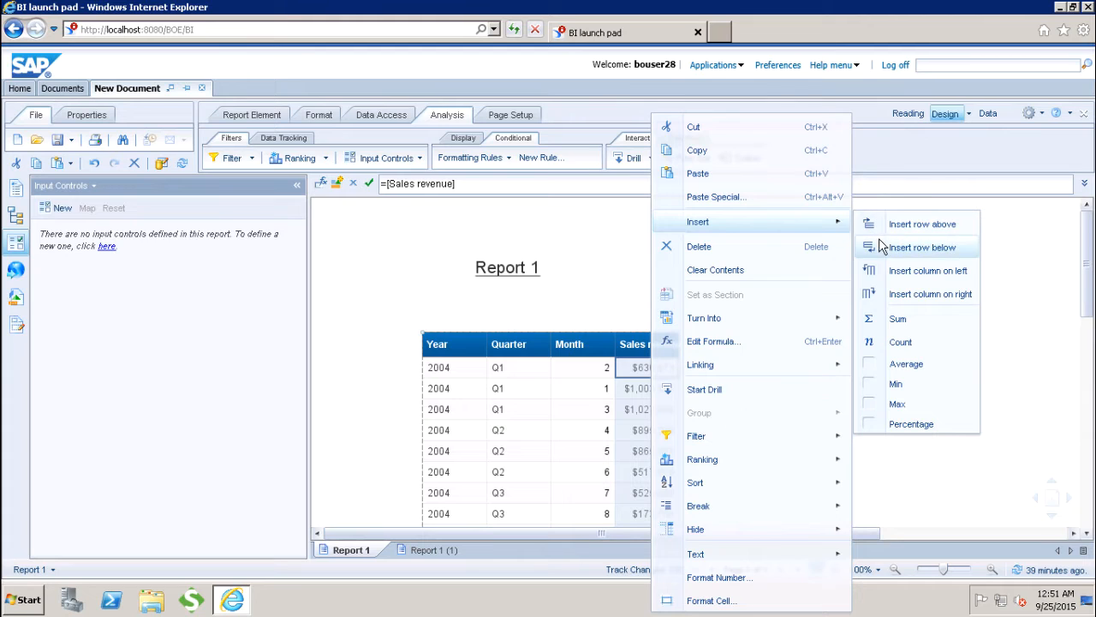
left_click(917, 293)
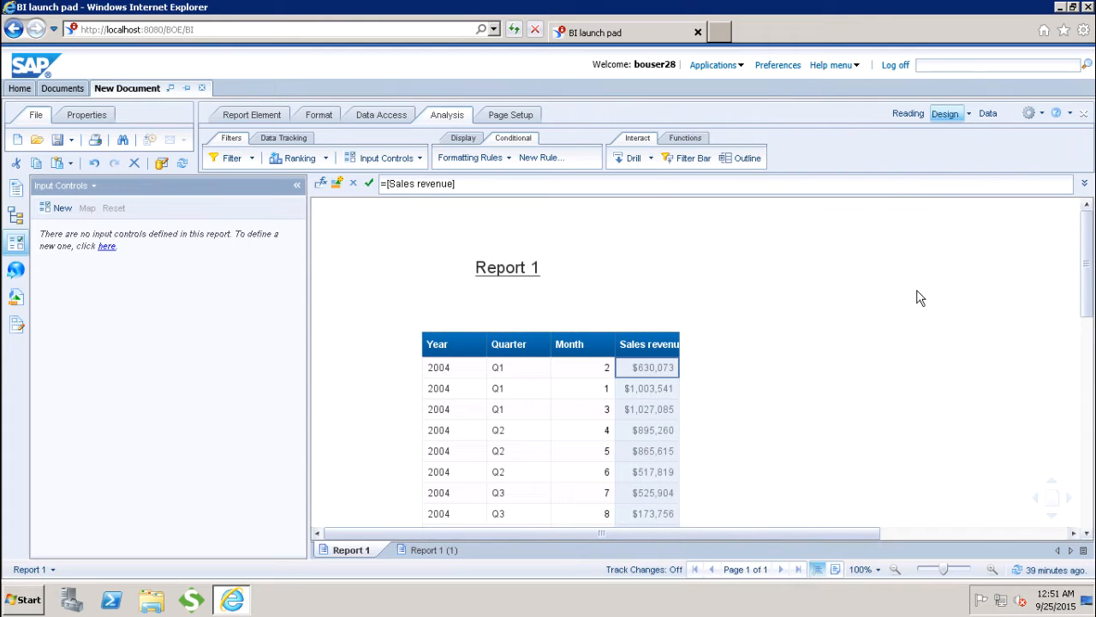
- Give the new column's body cells the formula =[Sales revenue]*10 using the Formula Editor, validating it before applying
left_click(695, 367)
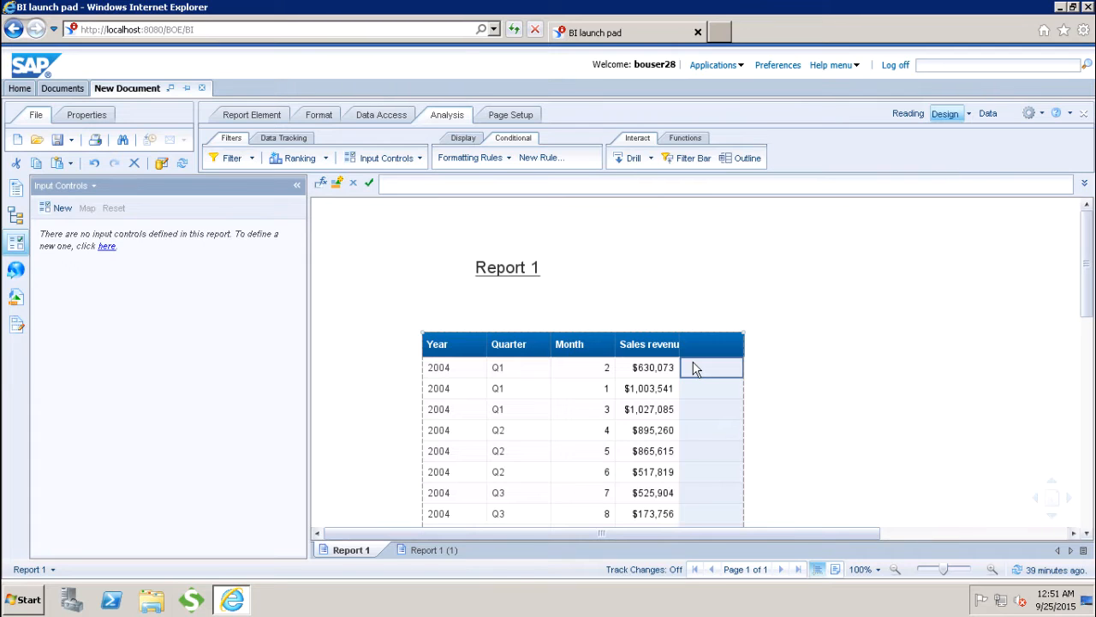
left_click(319, 187)
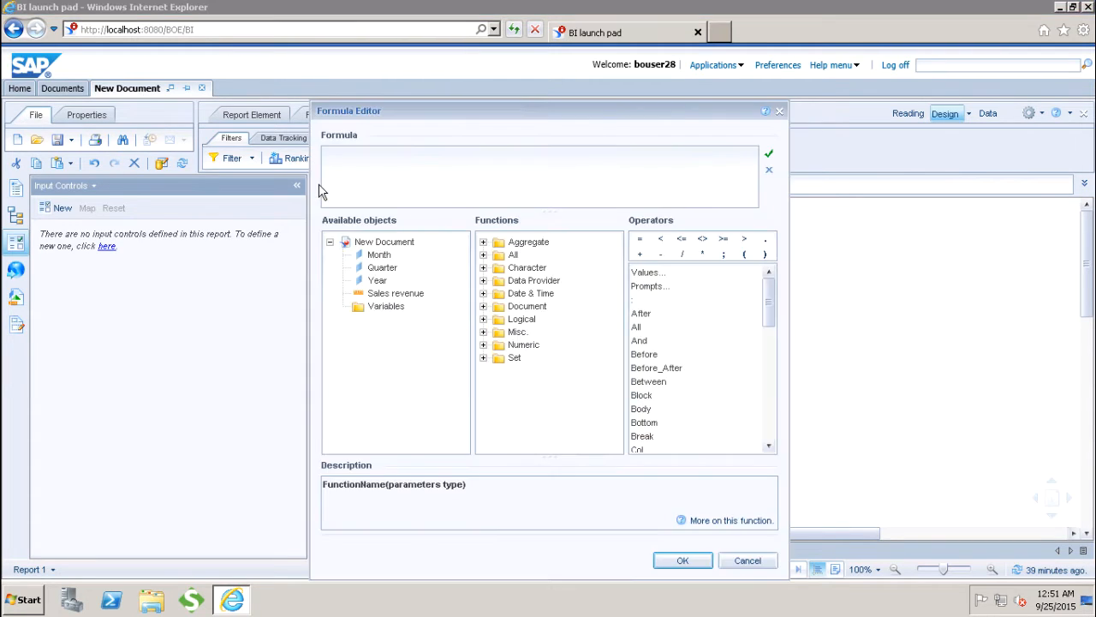
left_click(385, 179)
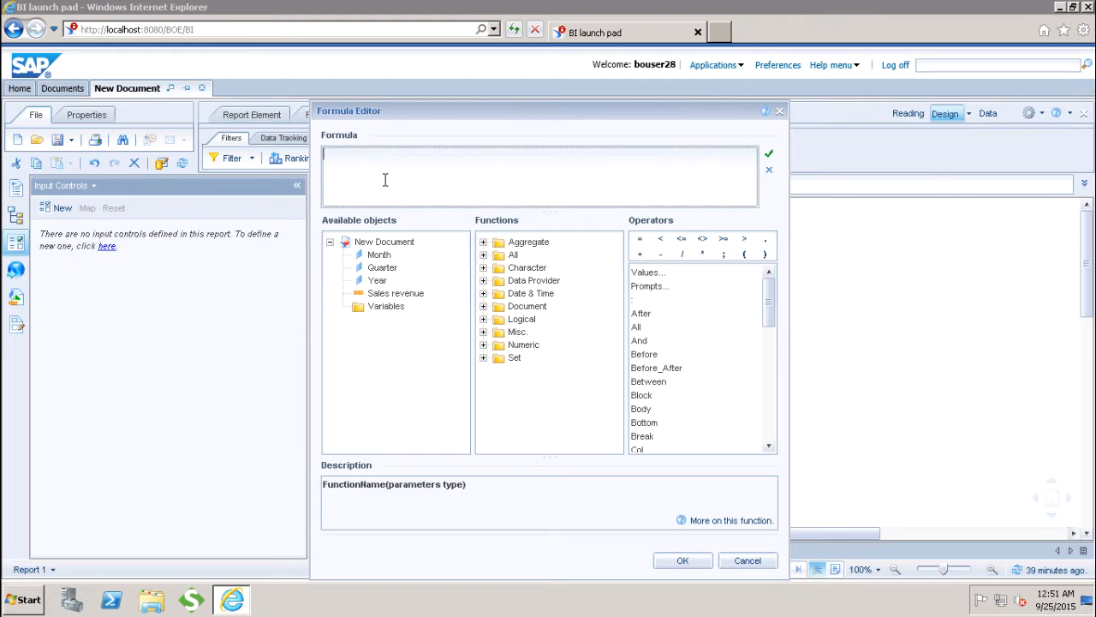
double_click(392, 293)
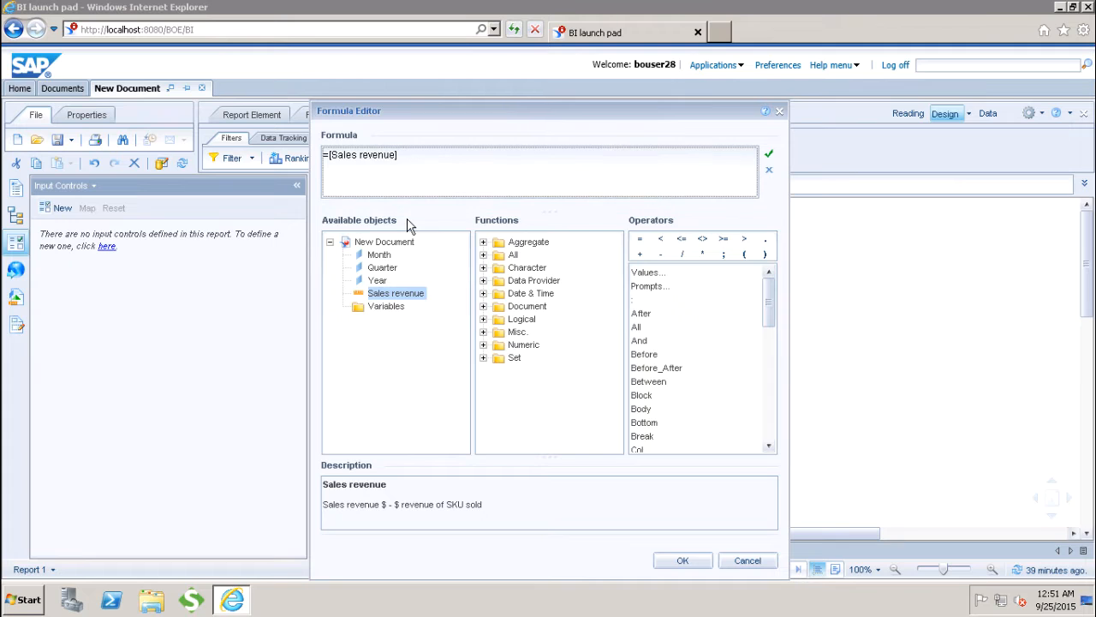
type("*10")
left_click(770, 157)
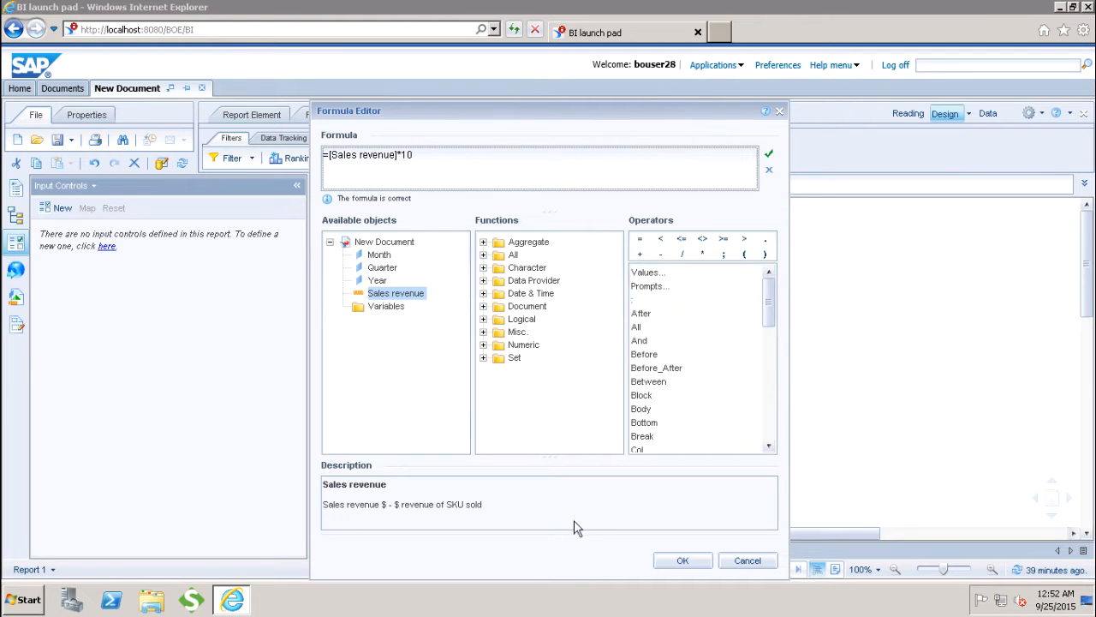
left_click(681, 562)
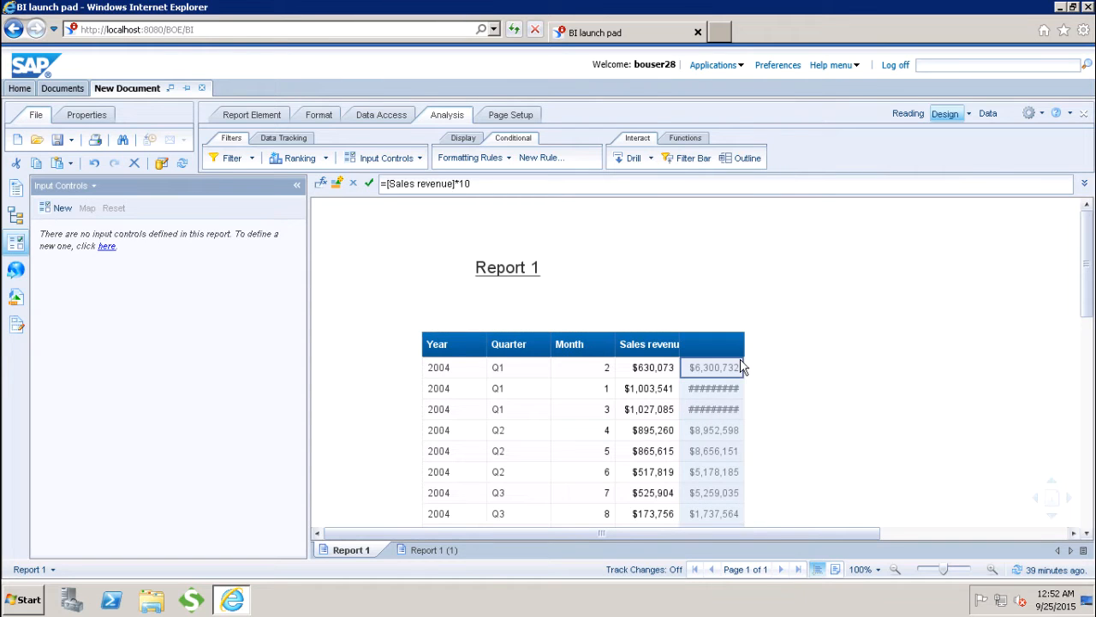
- Widen the new column enough to fit its values and set its header text to Formula1
left_click_drag(740, 360, 761, 360)
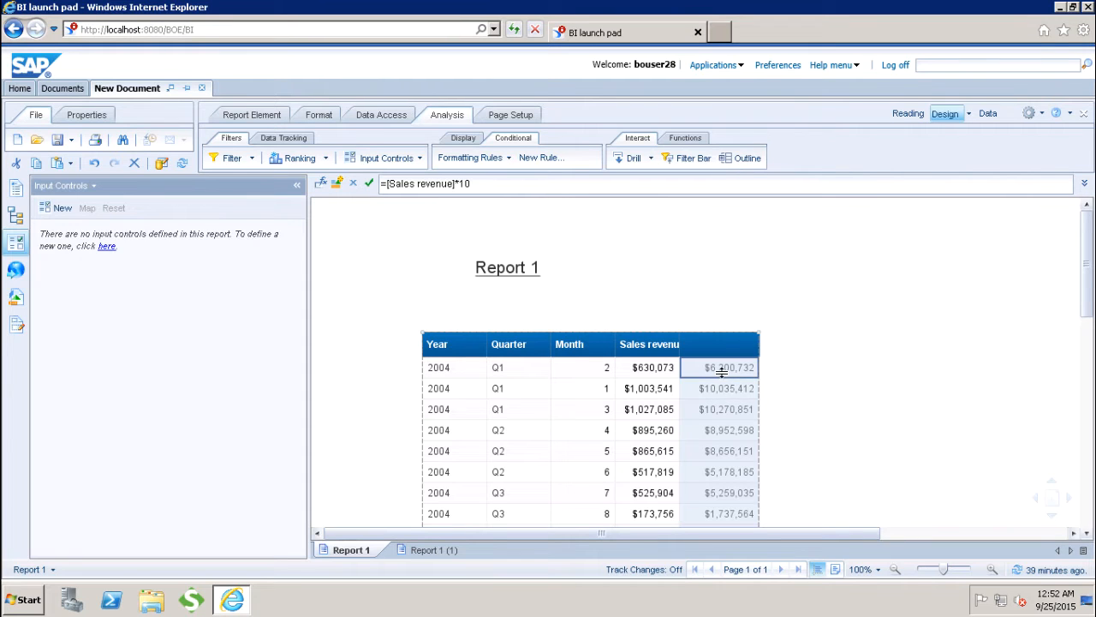
left_click(718, 356)
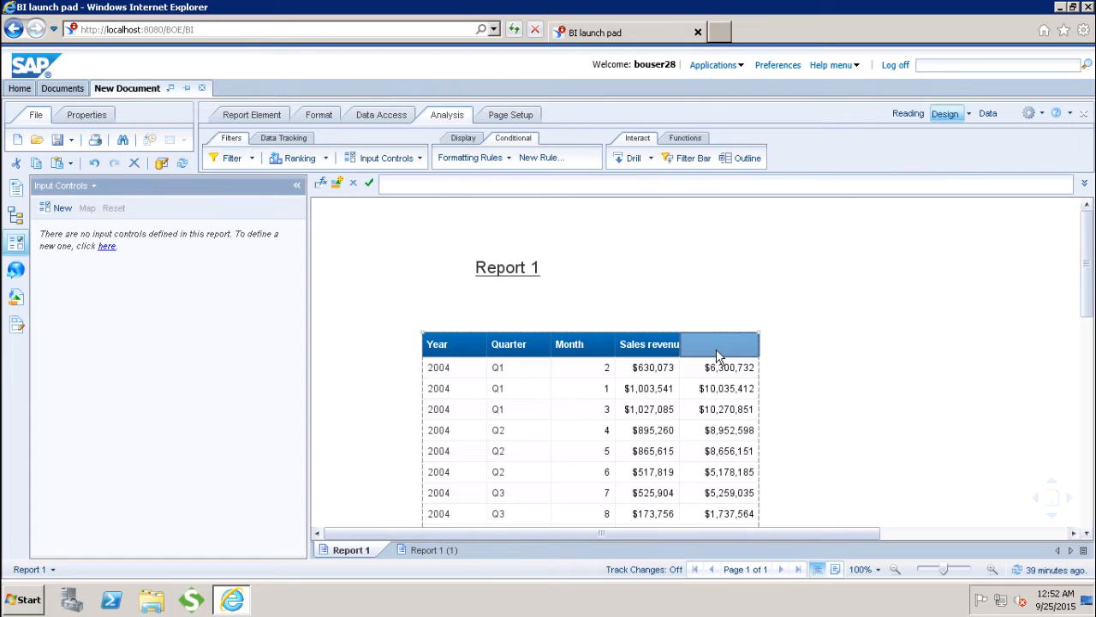
left_click(460, 185)
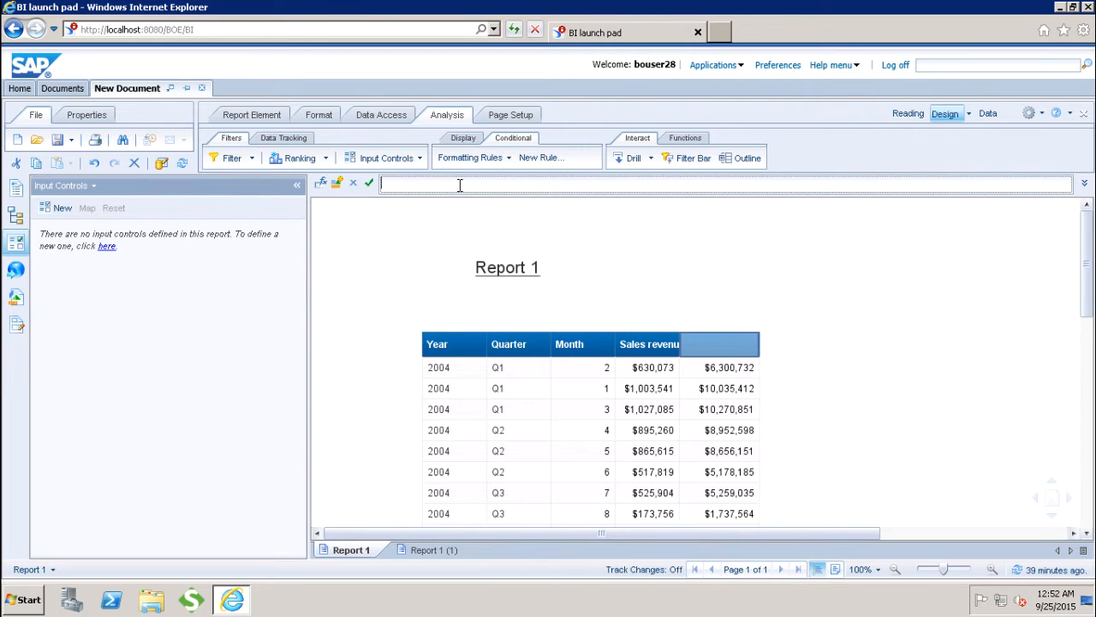
type("Formula1")
left_click(370, 185)
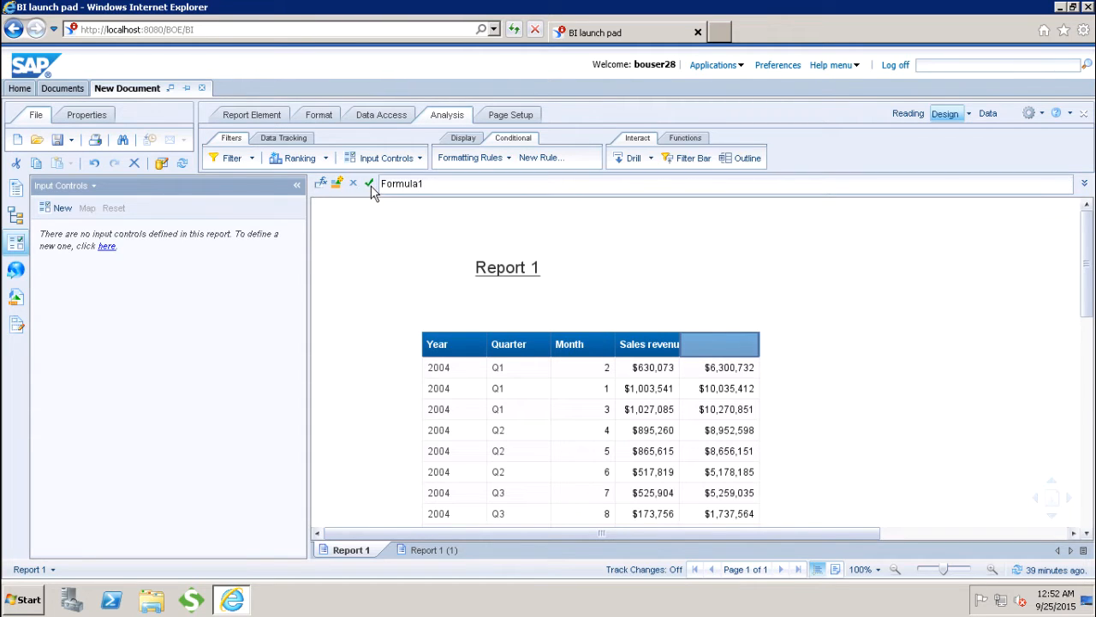
- Review the function categories in the Formula Editor for the Formula1 column, including the functions under Numeric
left_click(730, 373)
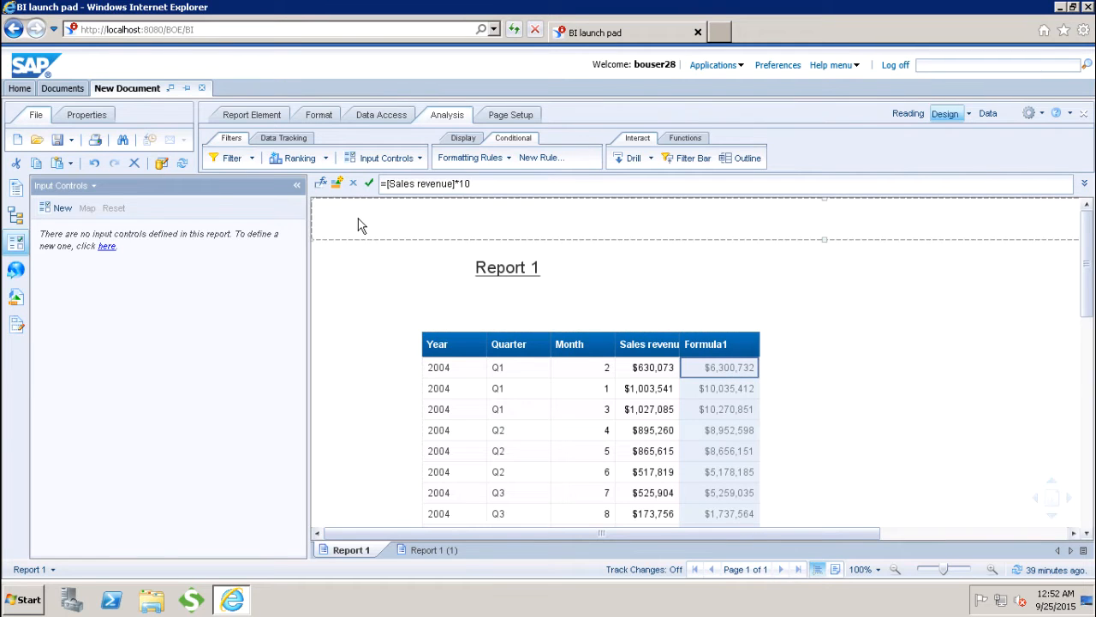
left_click(319, 184)
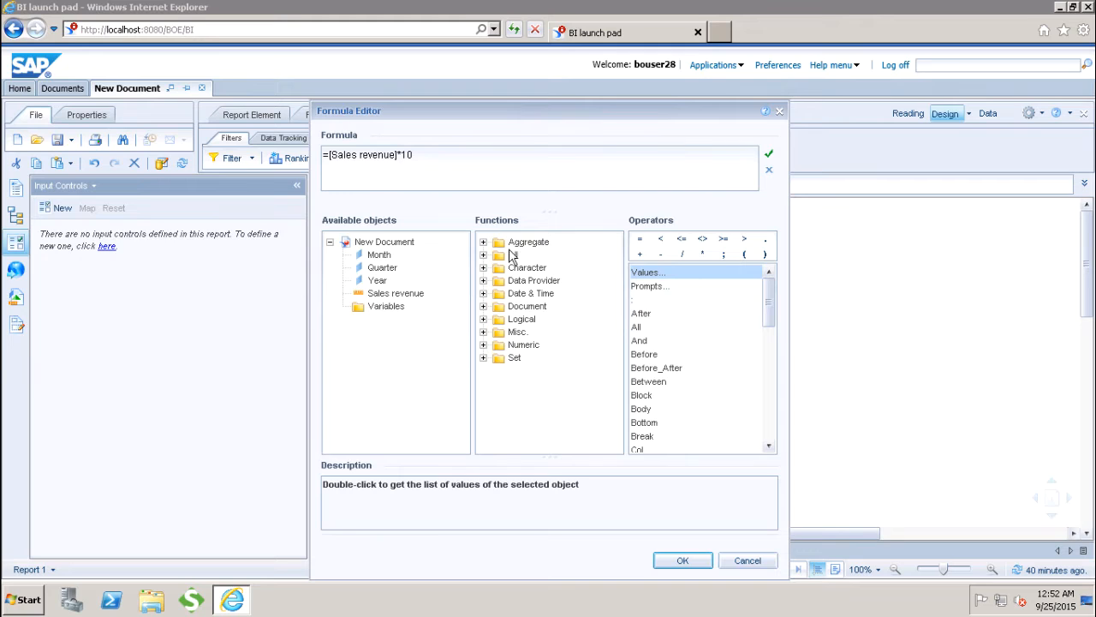
double_click(522, 346)
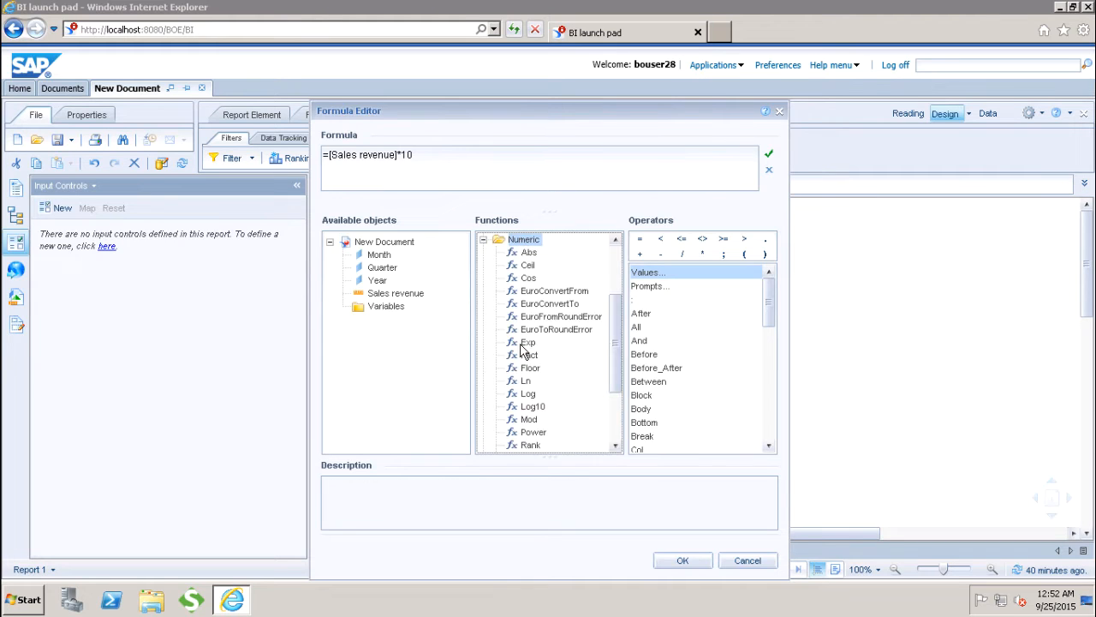
left_click(484, 241)
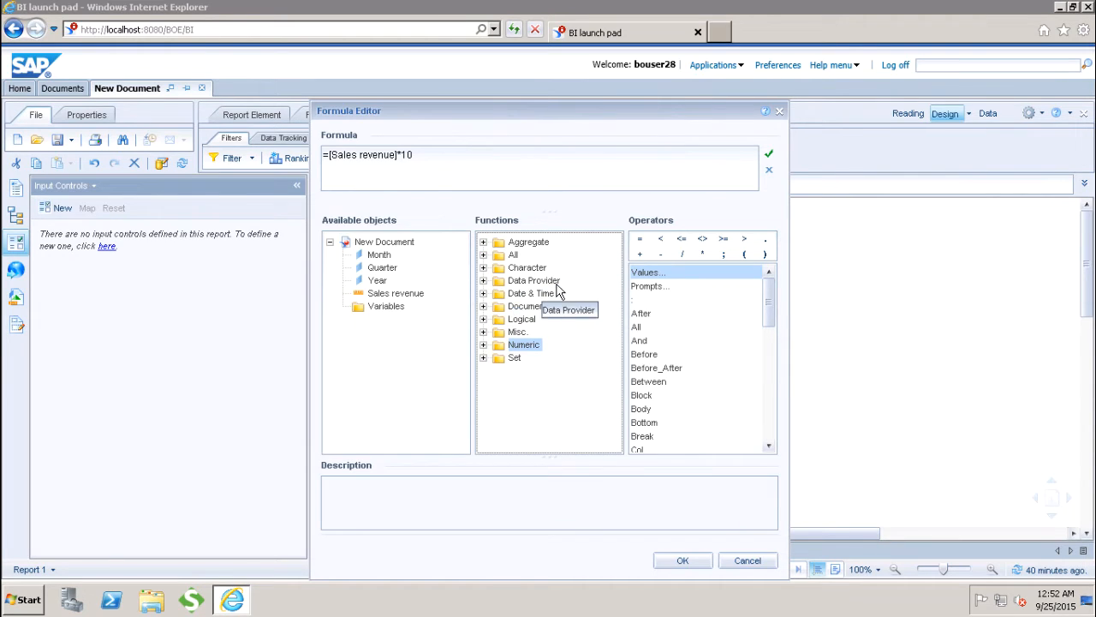
left_click(518, 332)
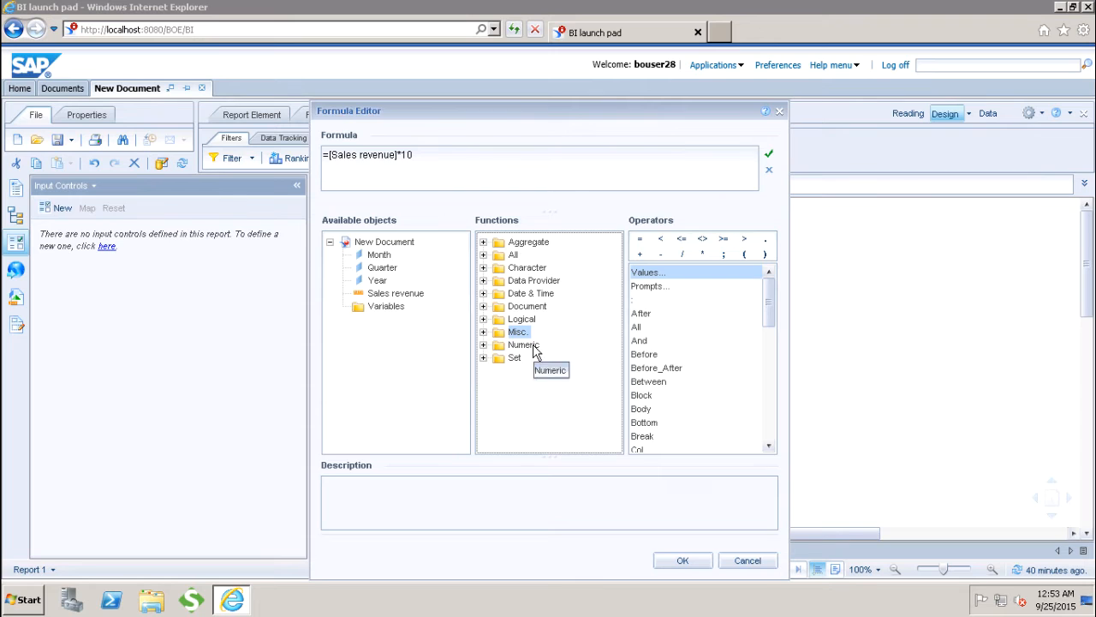
left_click(531, 345)
left_click(515, 359)
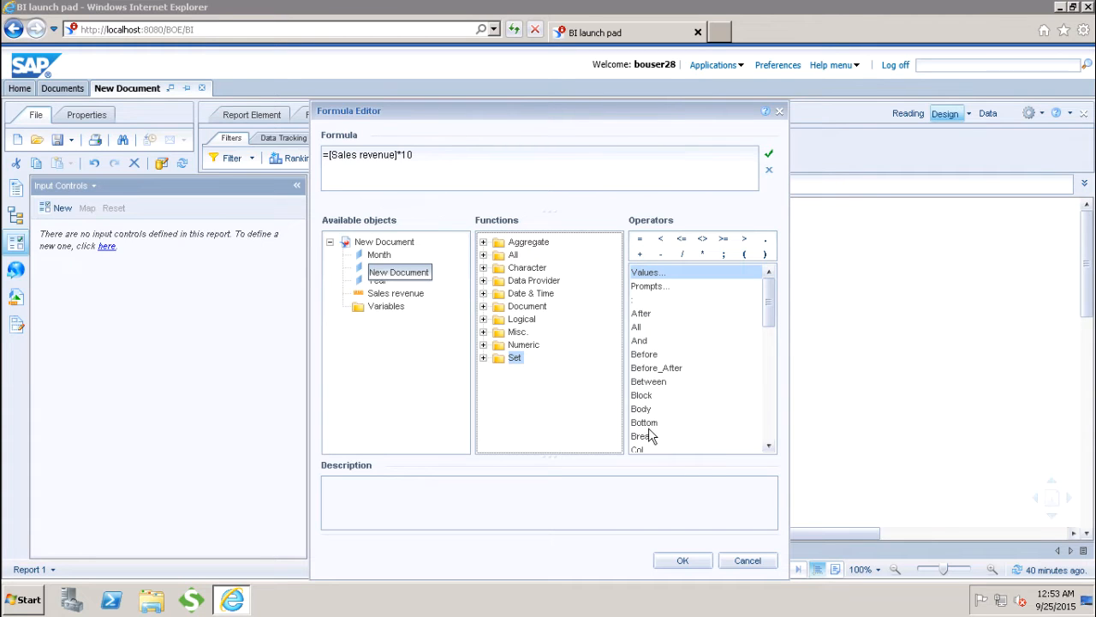
left_click(669, 561)
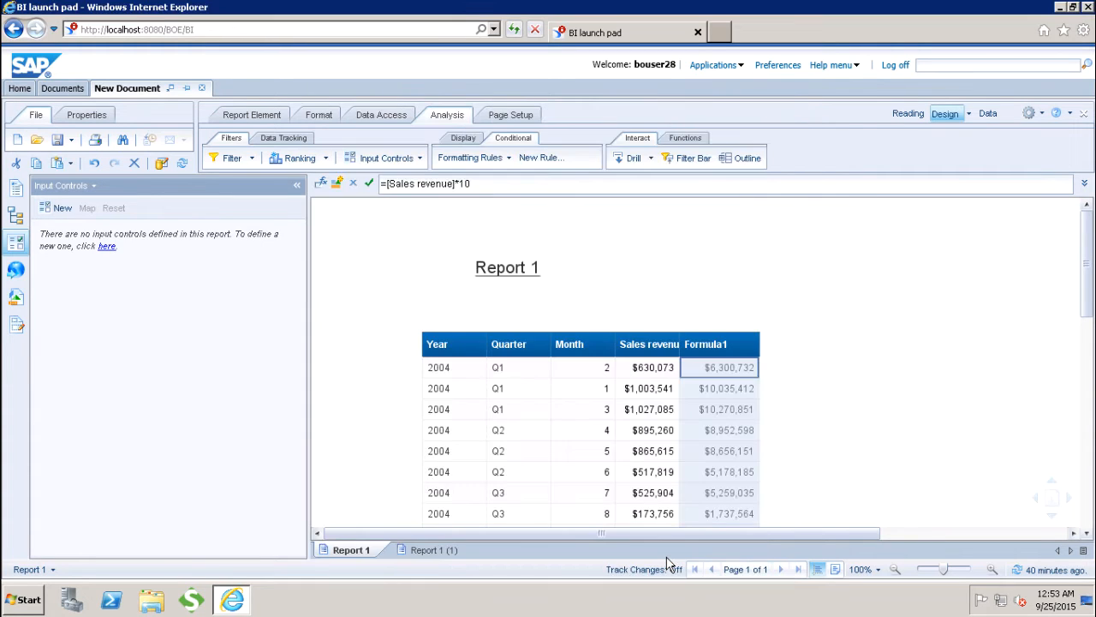
left_click(675, 377)
left_click(702, 377)
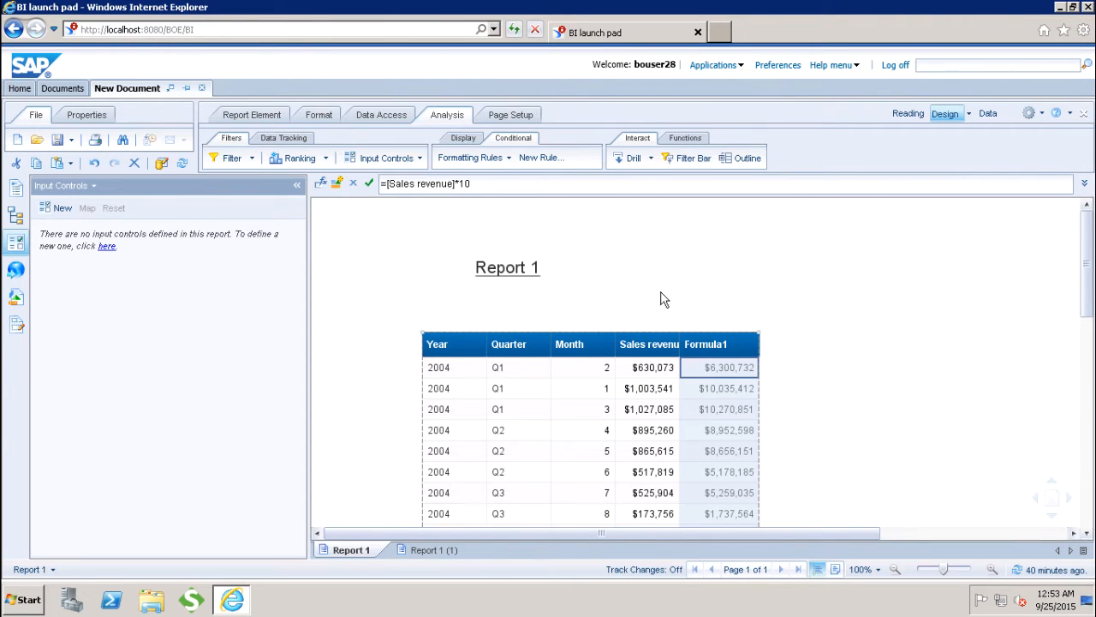
left_click(712, 348)
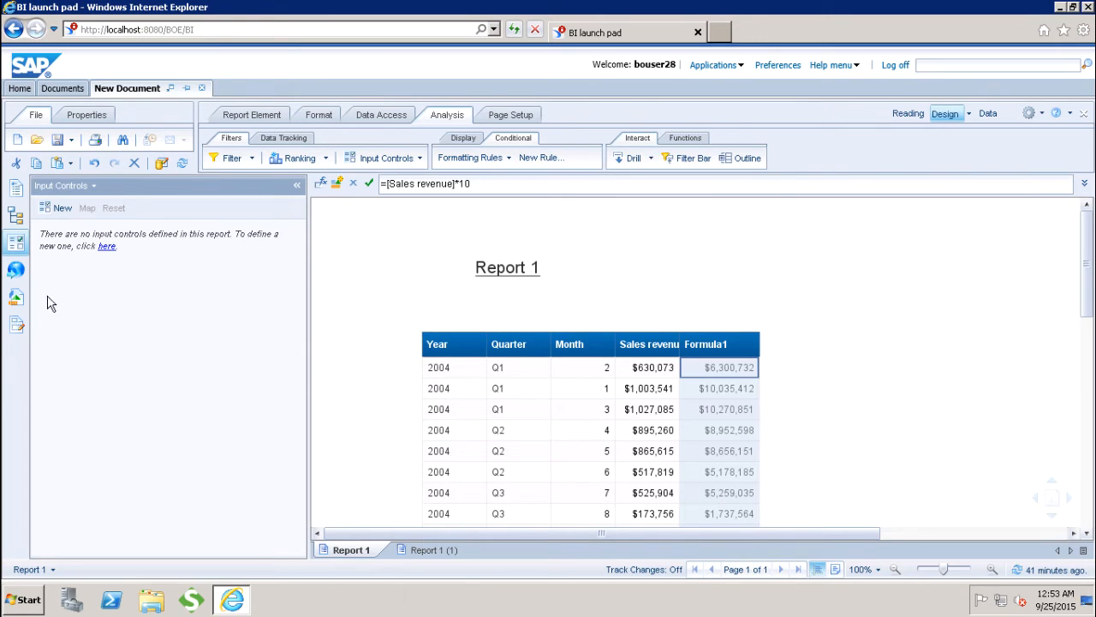
- Start a new variable named Variable1 in the document's Variables folder and view its qualification options
left_click(13, 300)
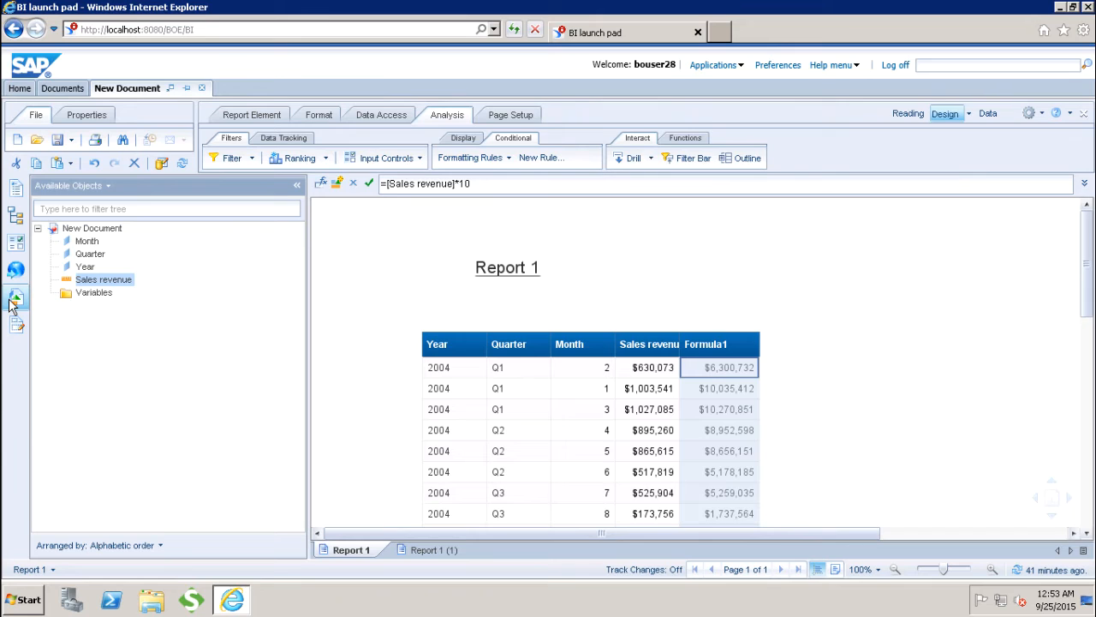
left_click(96, 292)
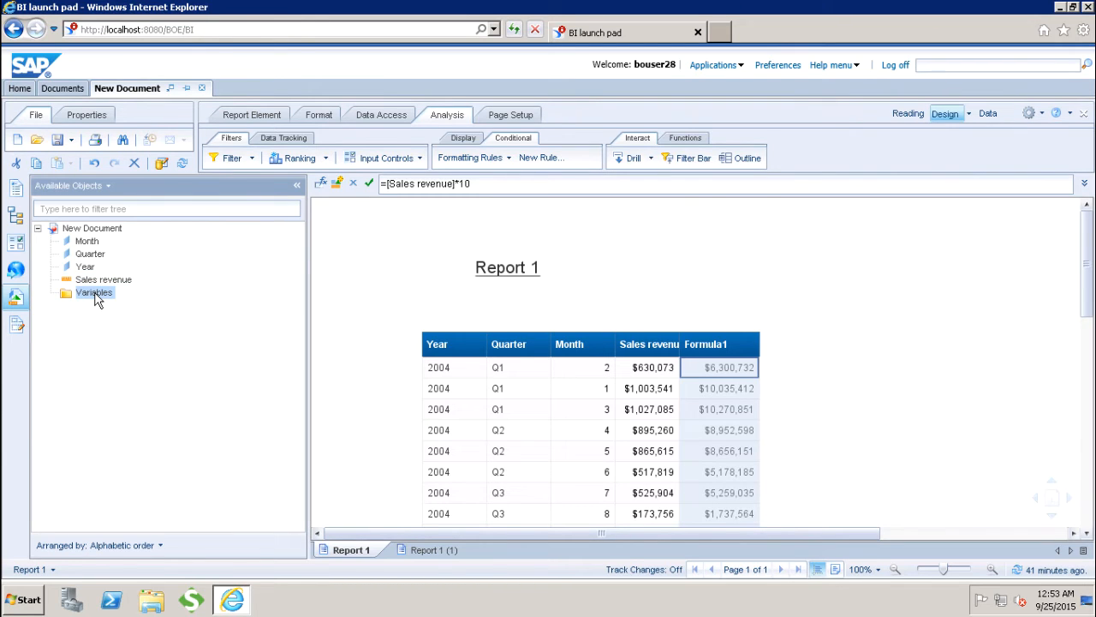
right_click(96, 300)
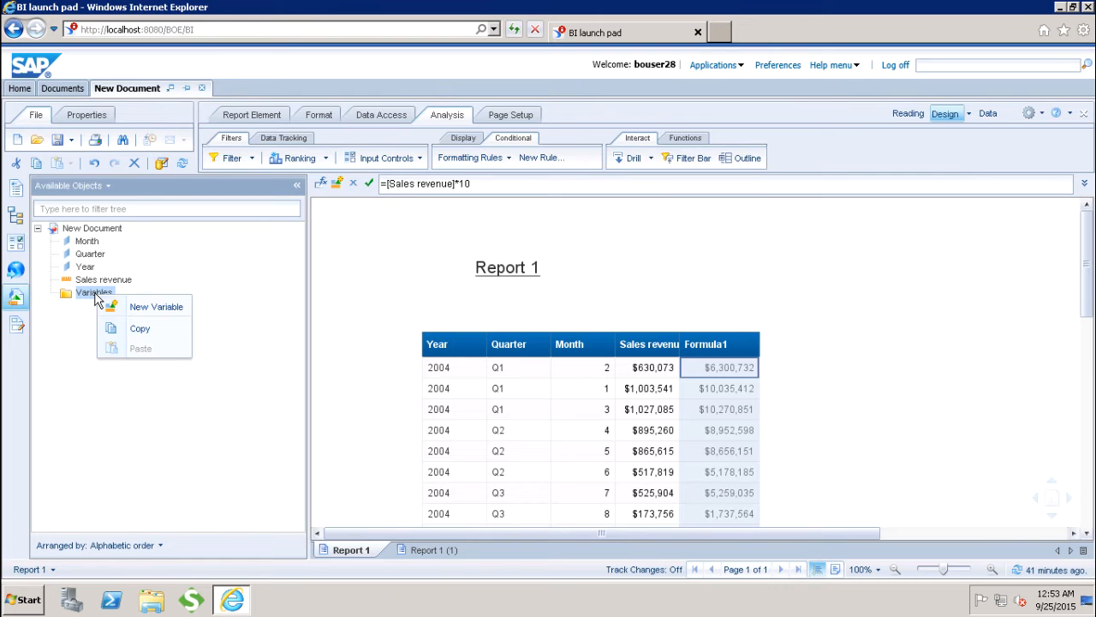
left_click(143, 310)
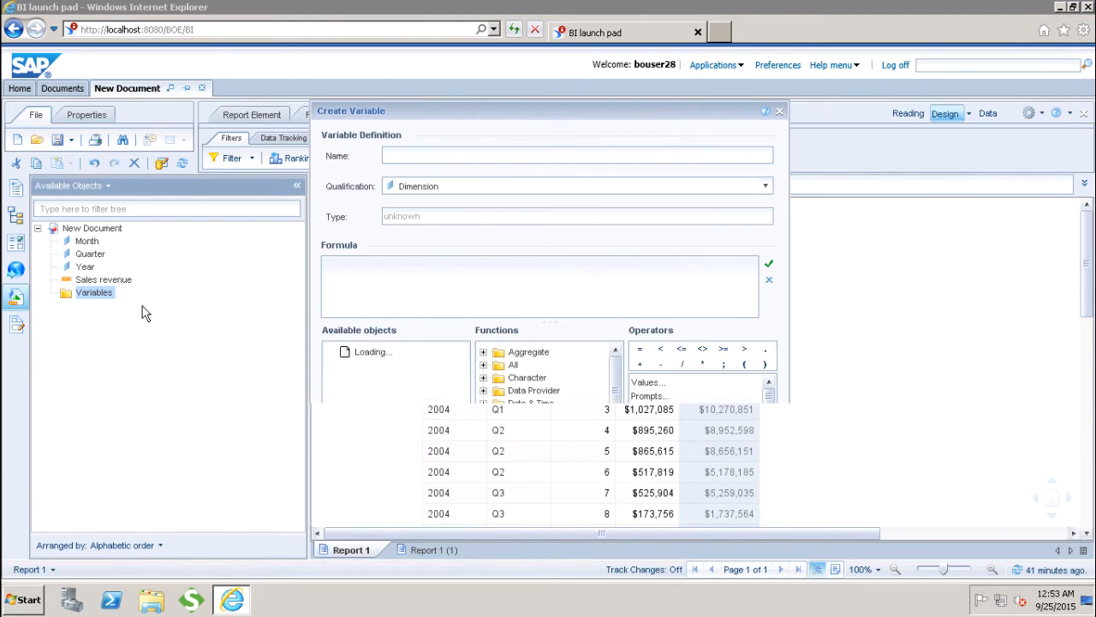
left_click(503, 157)
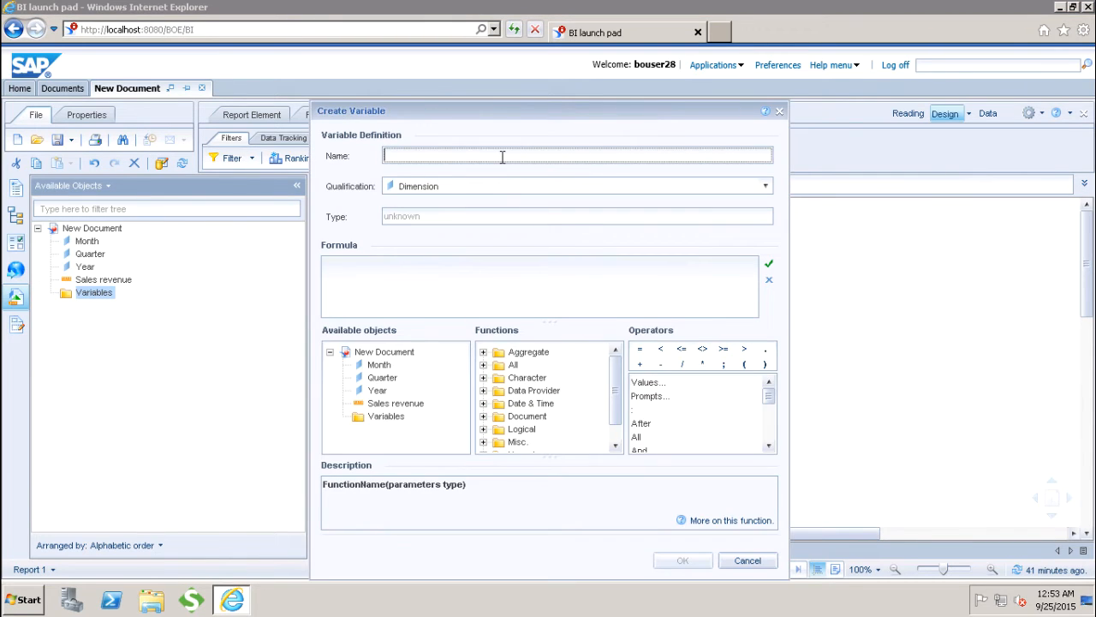
type("Variable1")
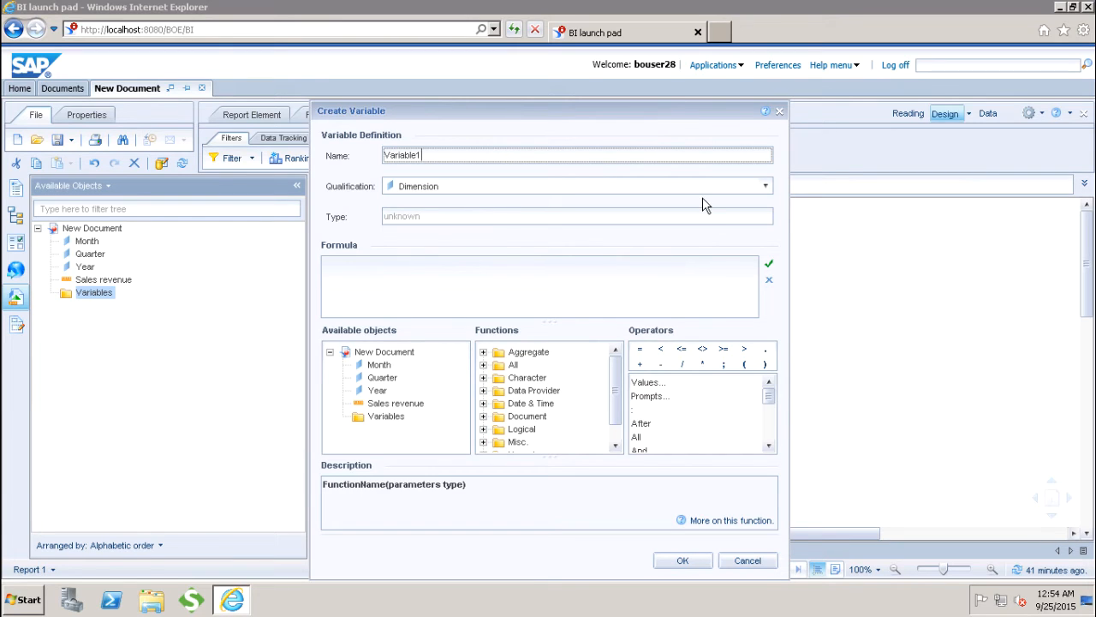
left_click(765, 185)
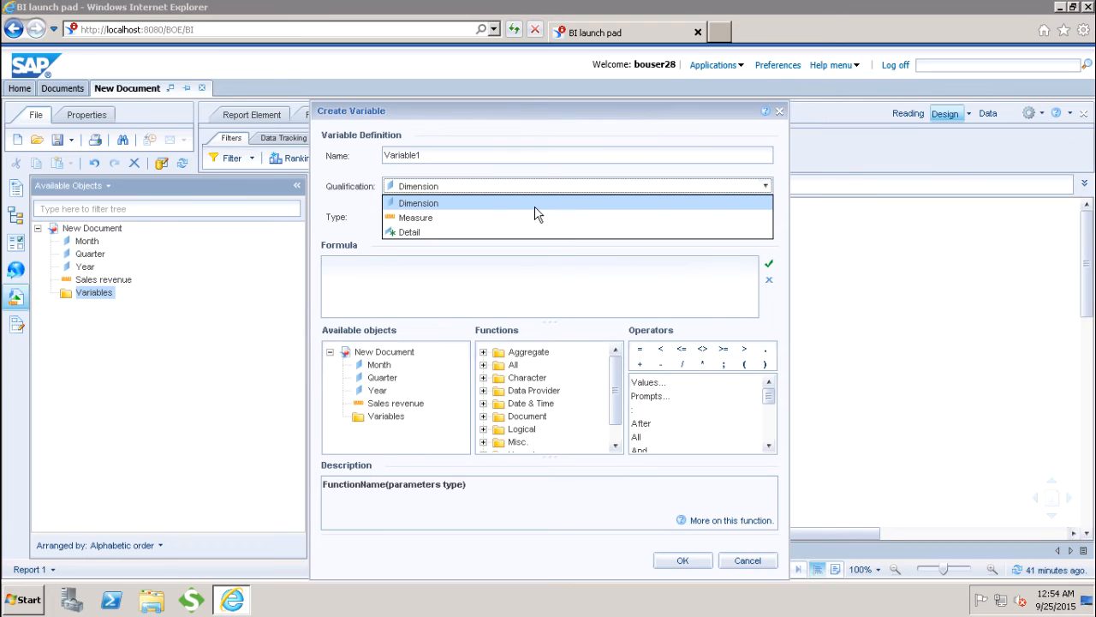
- Define Variable1 as a Dimension with the formula =[Sales revenue]*10, validate the formula and create the variable
left_click(460, 269)
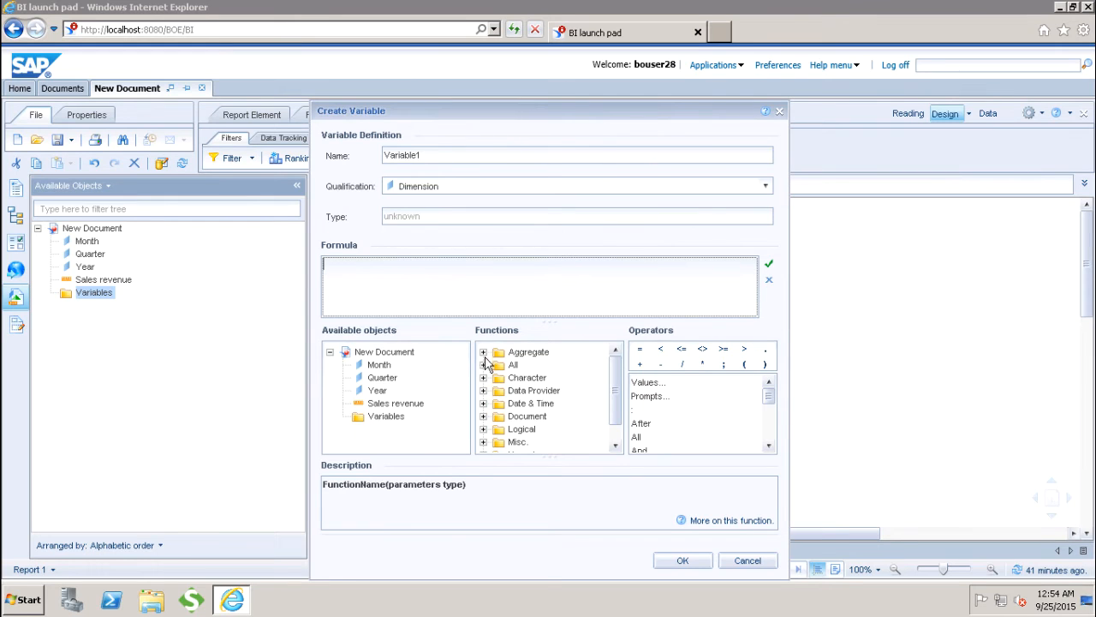
left_click(362, 355)
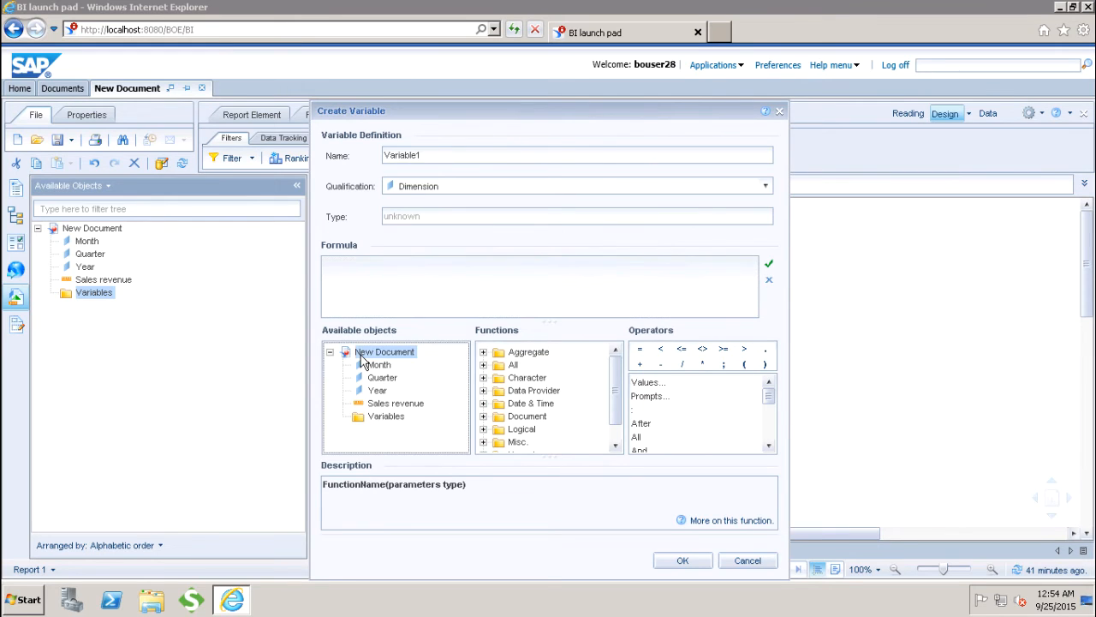
double_click(382, 408)
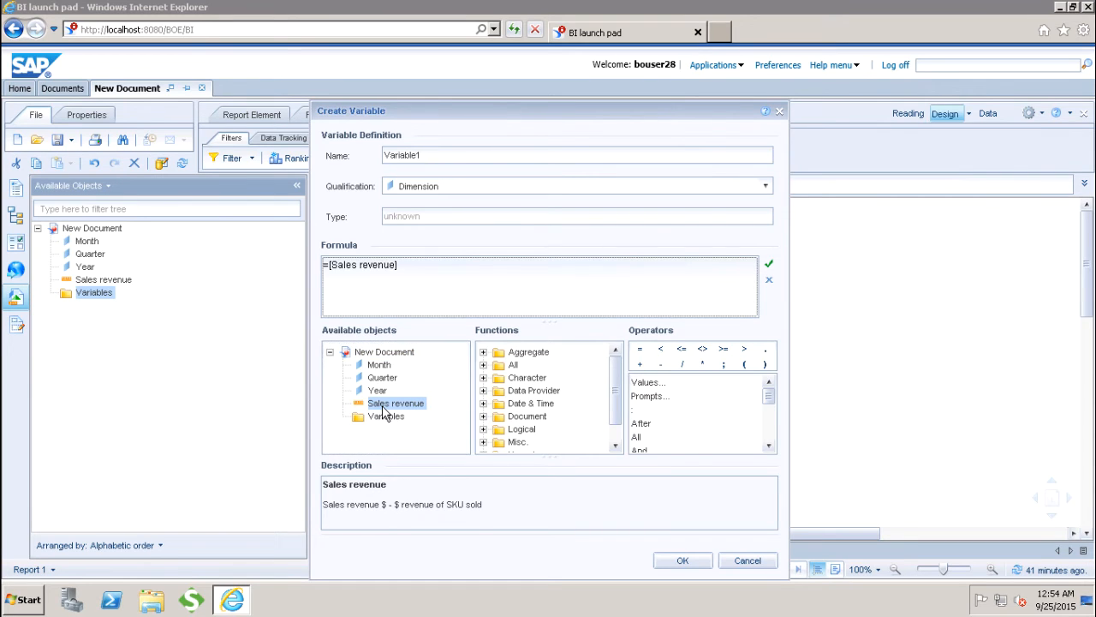
type("*")
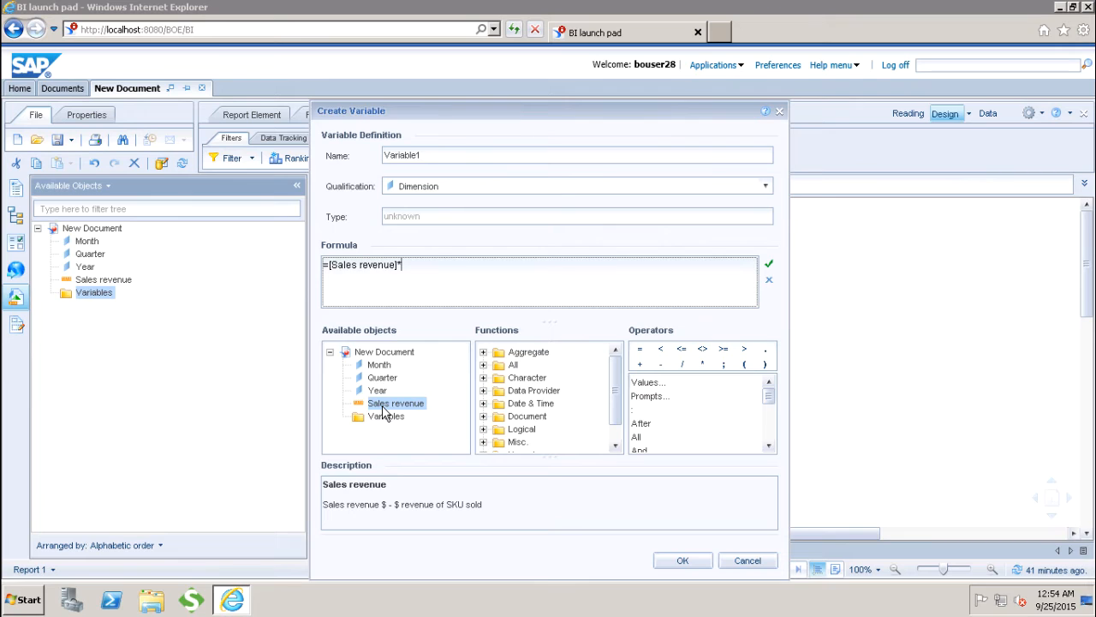
type("10")
left_click(768, 264)
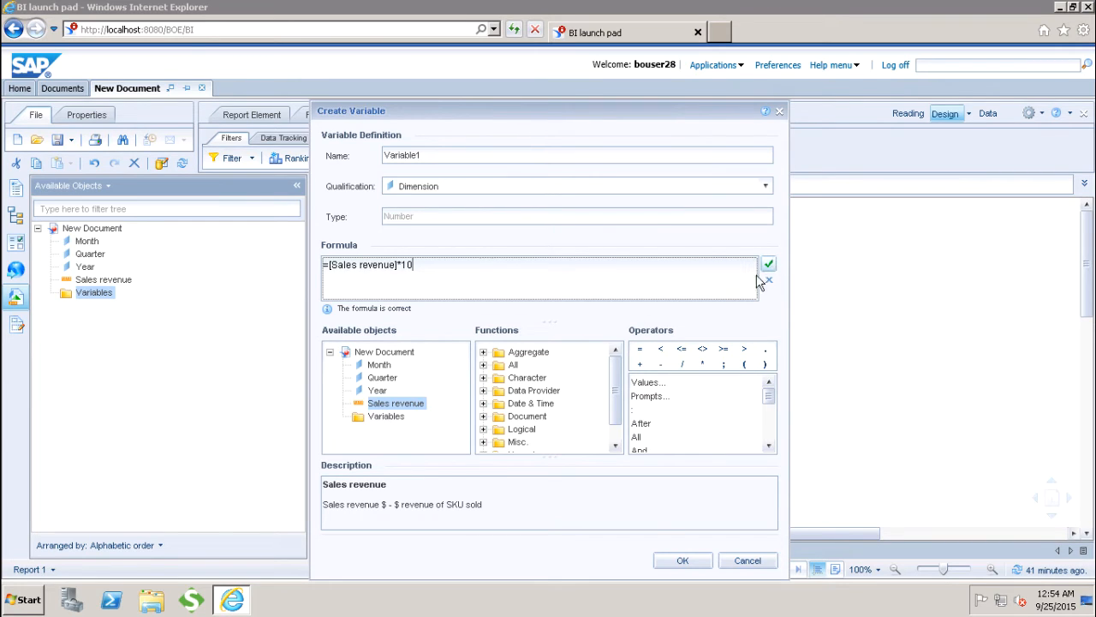
left_click(683, 561)
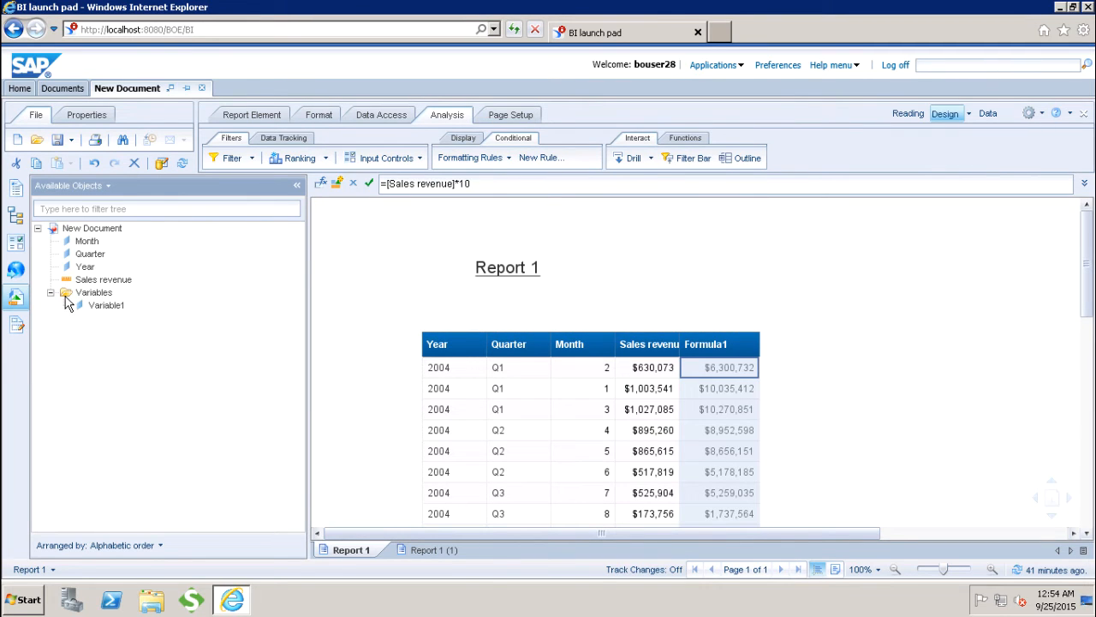
- Change Variable1's qualification to Measure and confirm the modification of the variable
left_click(101, 310)
double_click(101, 310)
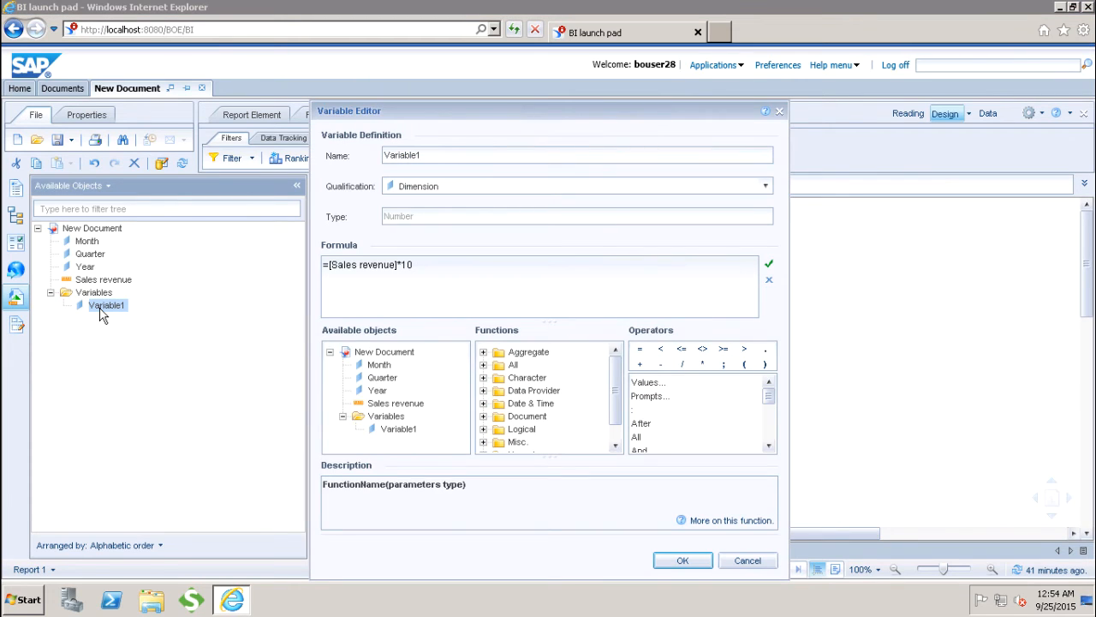
left_click(767, 187)
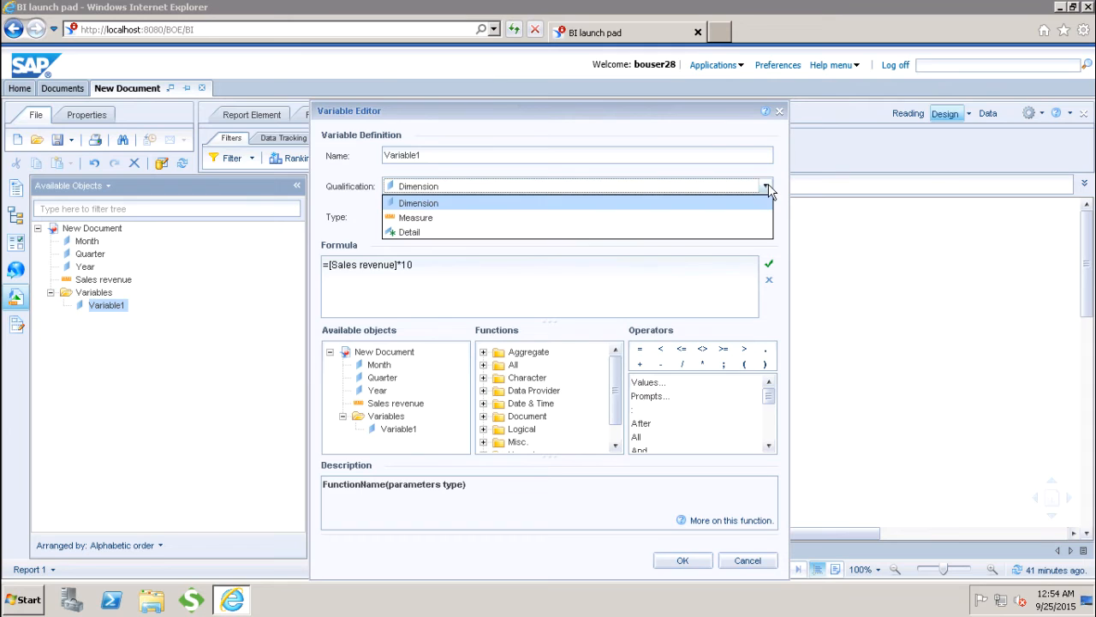
left_click(597, 224)
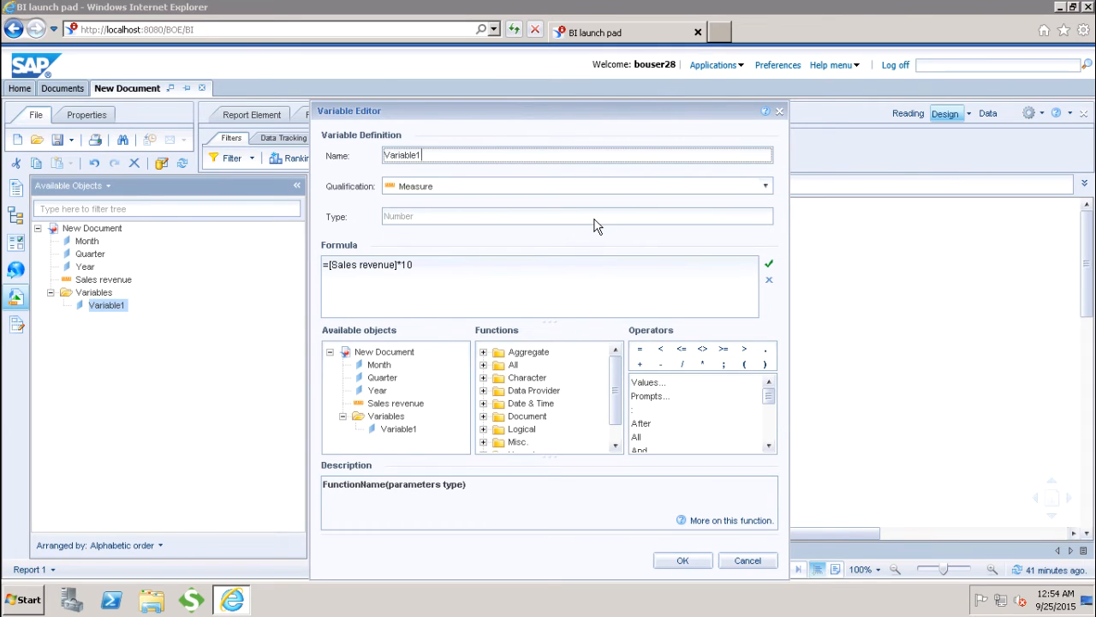
left_click(683, 559)
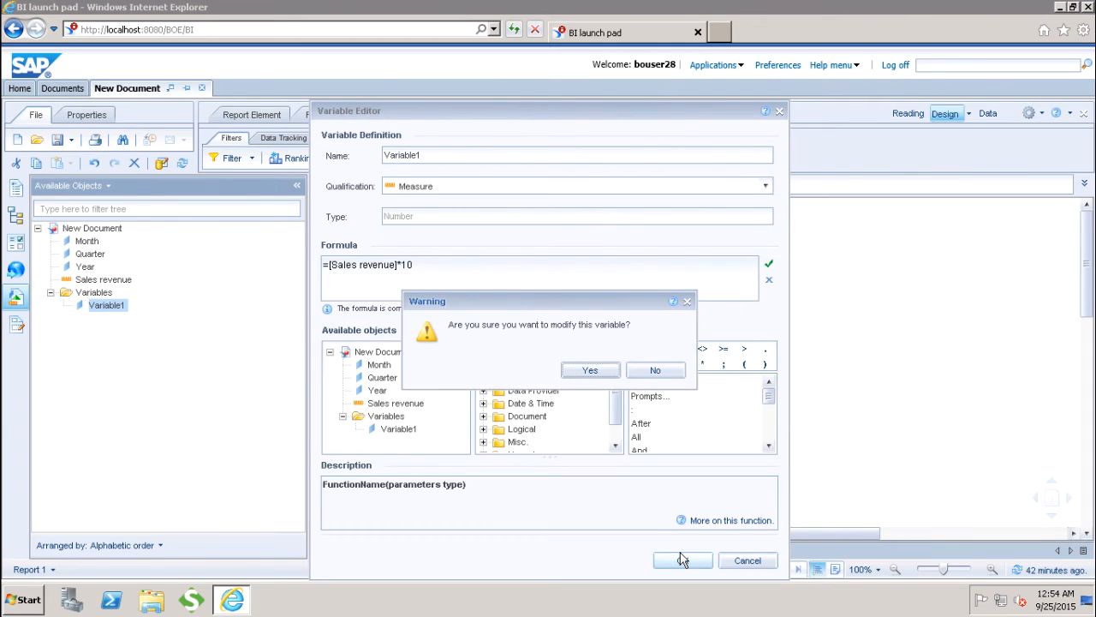
left_click(591, 371)
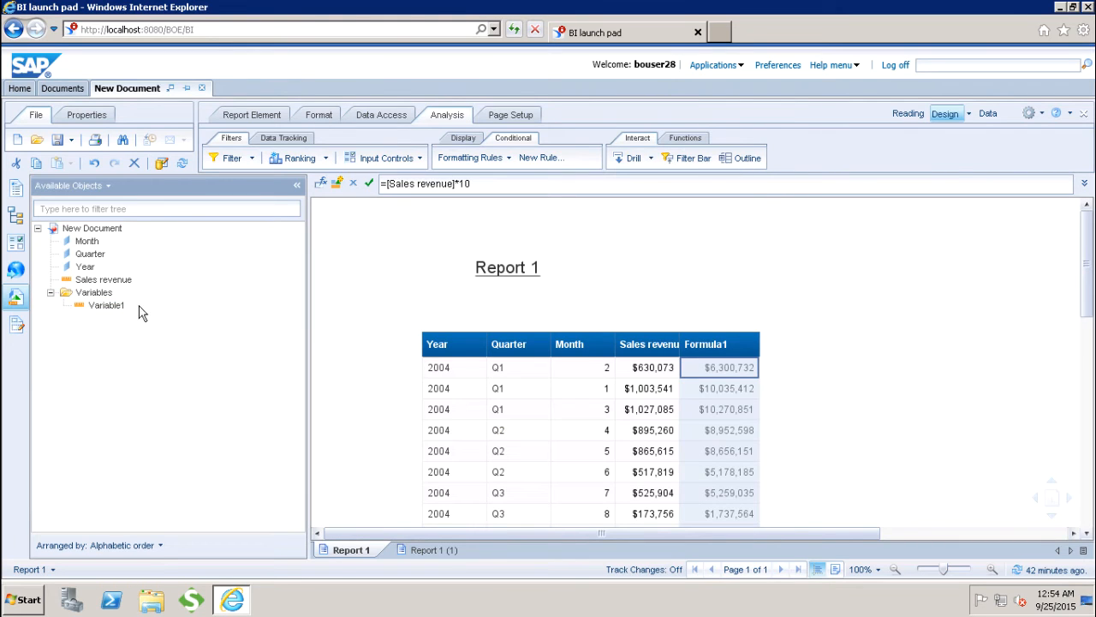
- Add Variable1 as a new column after Formula1 in the Report 1 table and compare the formulas behind both columns
left_click(122, 305)
left_click_drag(123, 305, 757, 371)
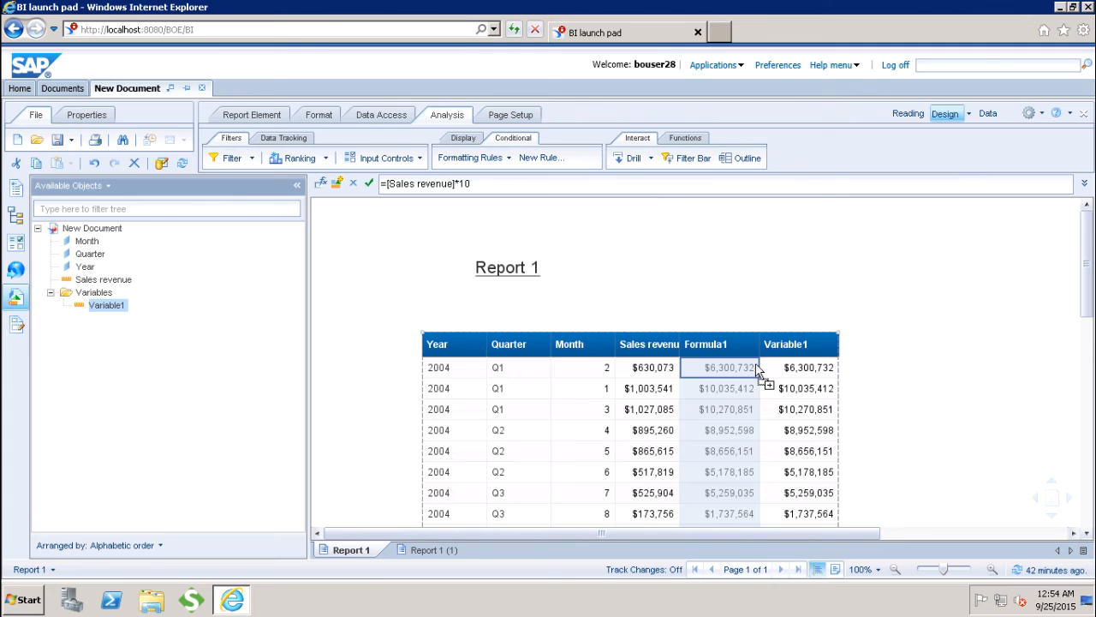
left_click(795, 368)
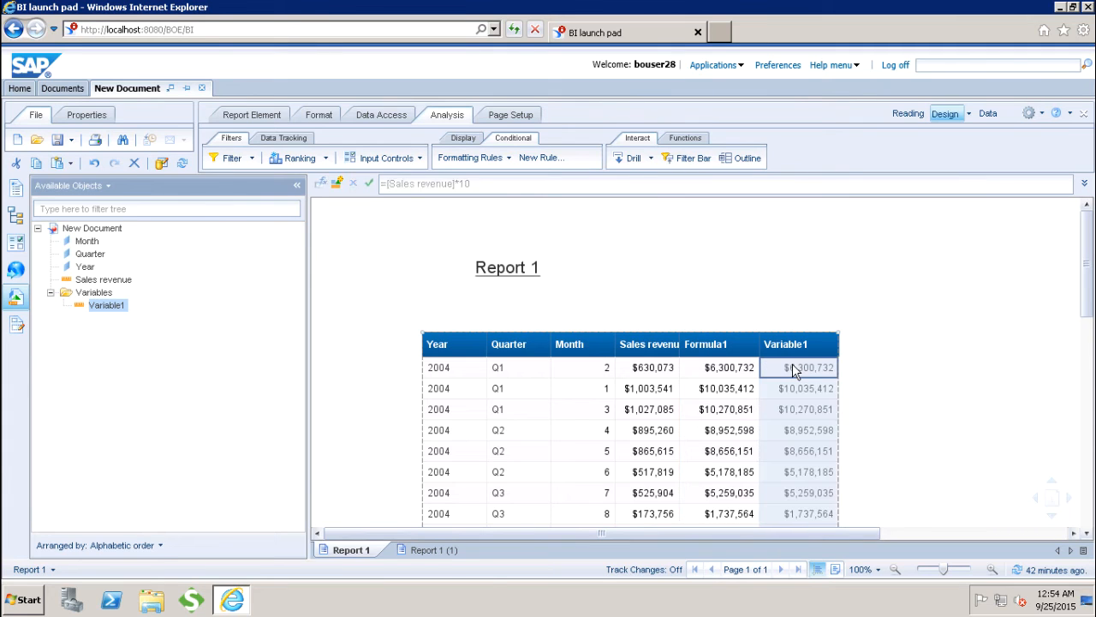
left_click(712, 374)
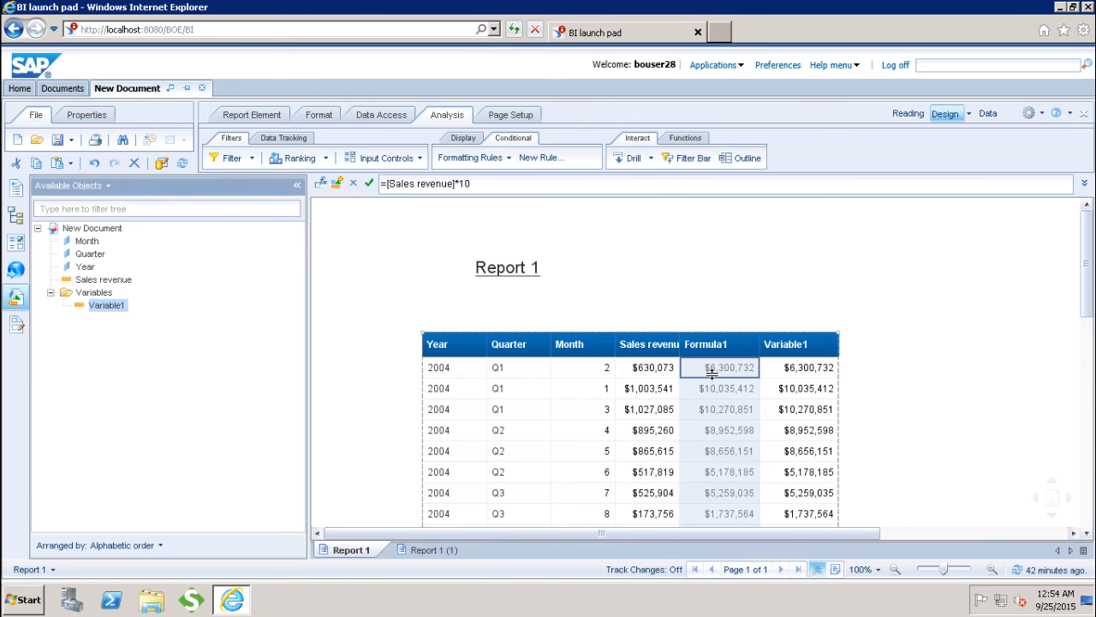
left_click(788, 374)
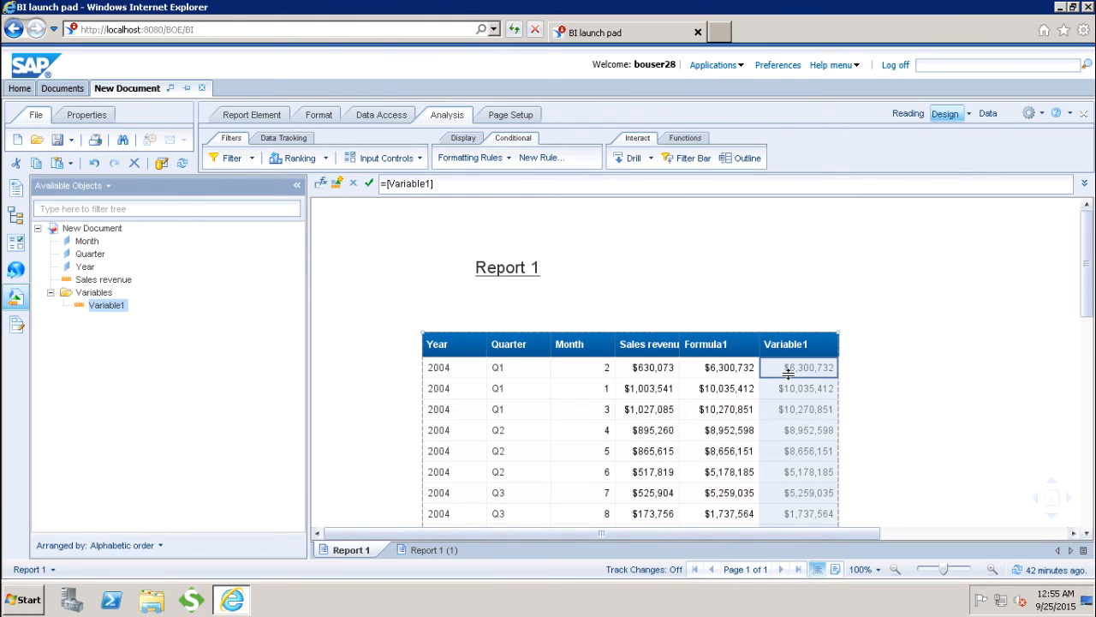
- In Report 1 (1), add Variable1 as a column after Sales revenue and widen it enough to fit its values
left_click(435, 549)
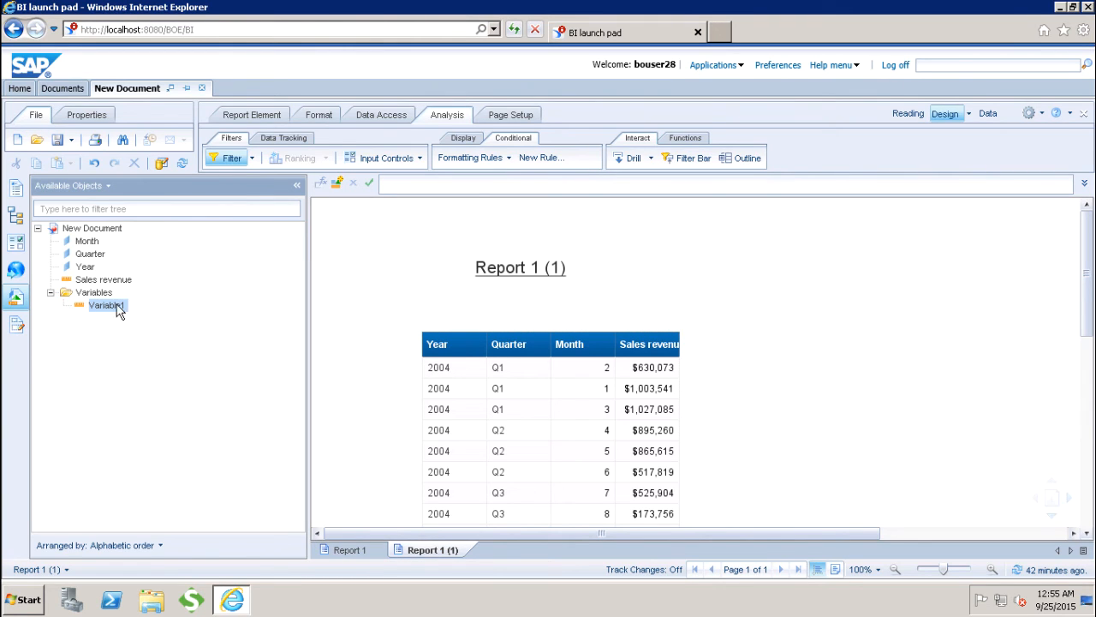
left_click(105, 310)
left_click_drag(105, 310, 673, 365)
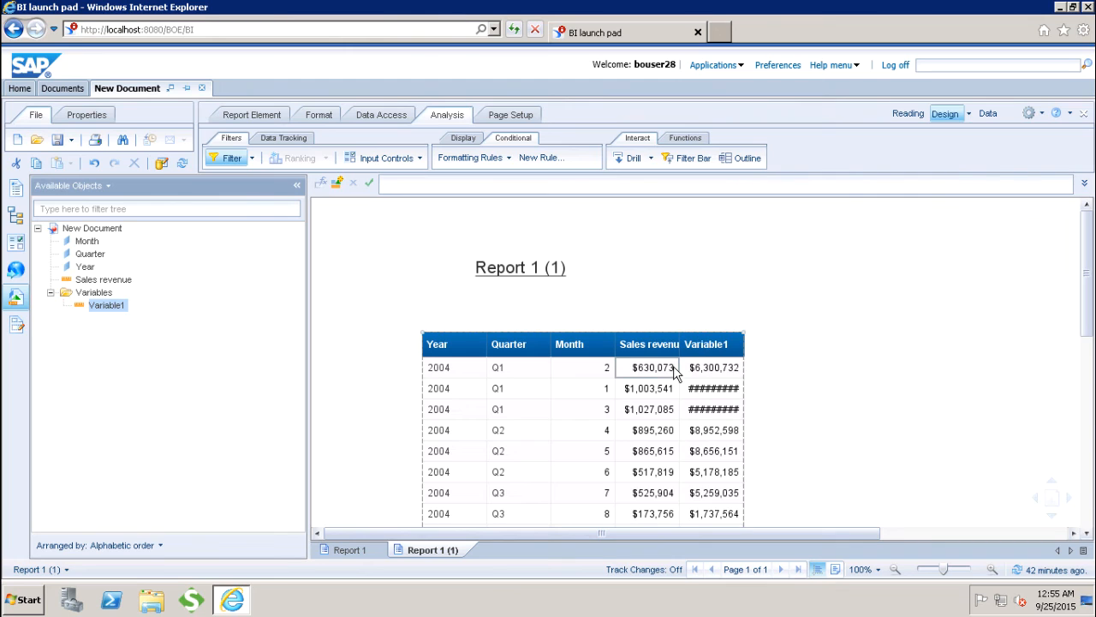
left_click(738, 367)
left_click_drag(742, 365, 775, 363)
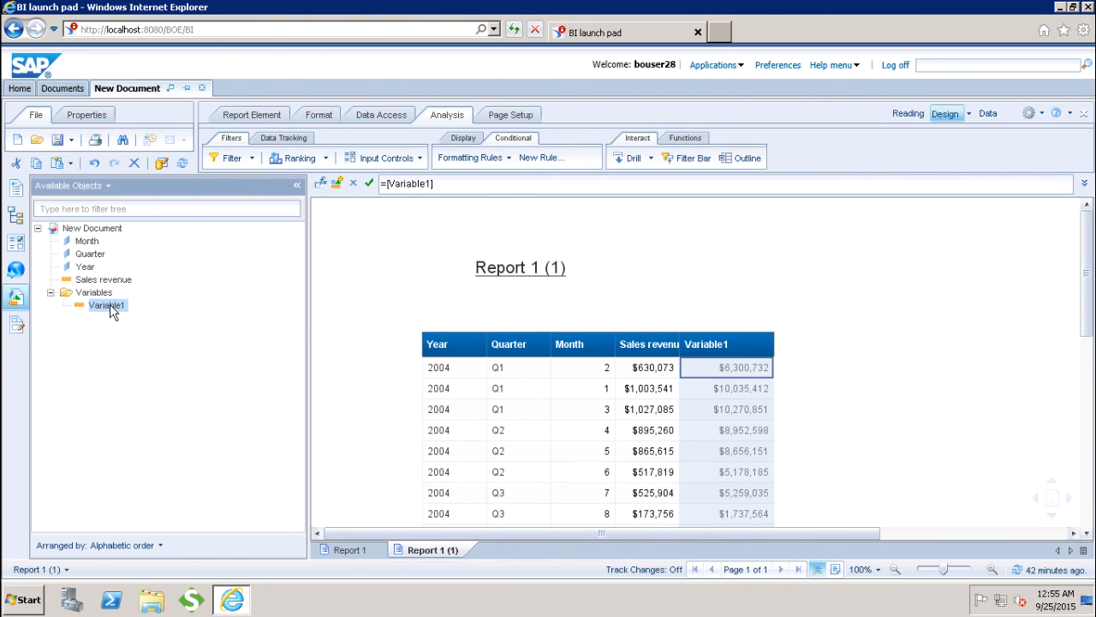
- Copy Variable1 and remove the original from the document's Variables folder
mouse_move(111, 312)
right_click(112, 312)
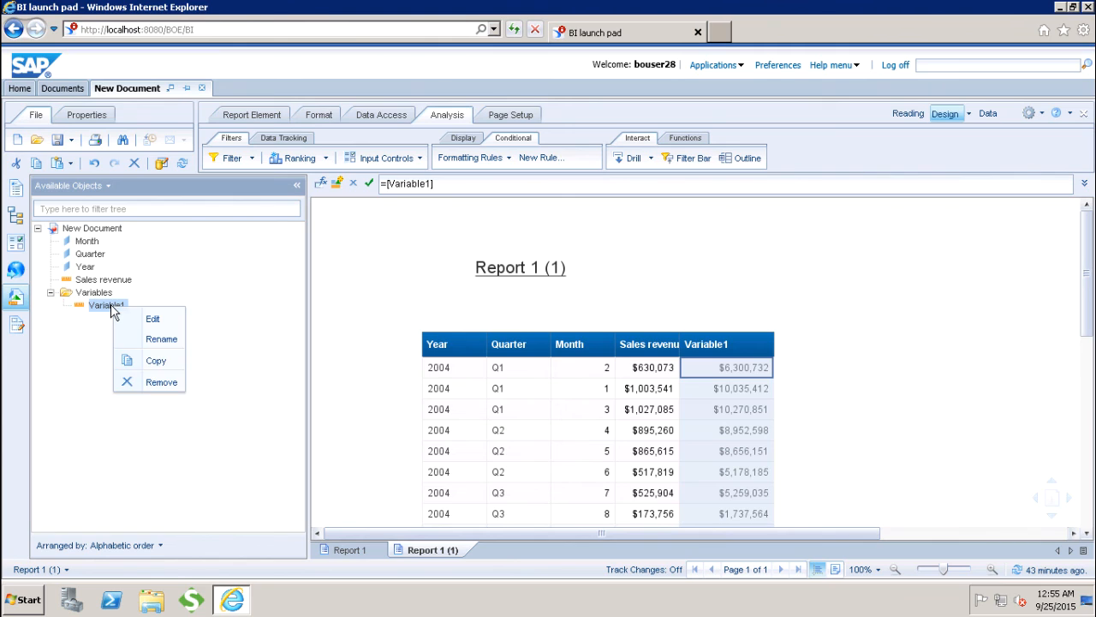
left_click(159, 363)
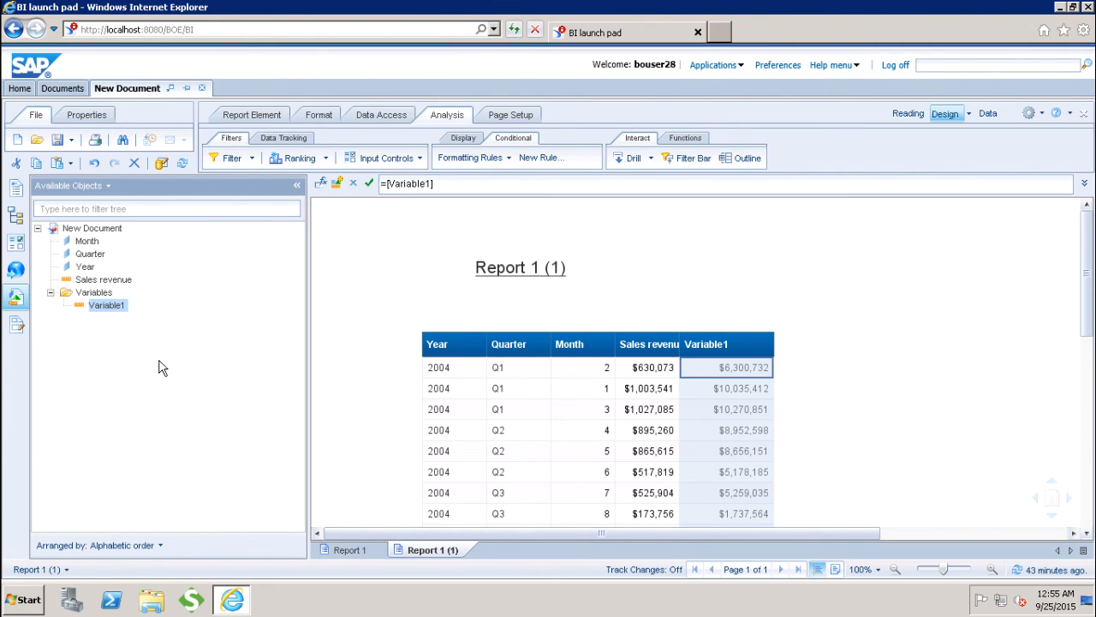
right_click(98, 313)
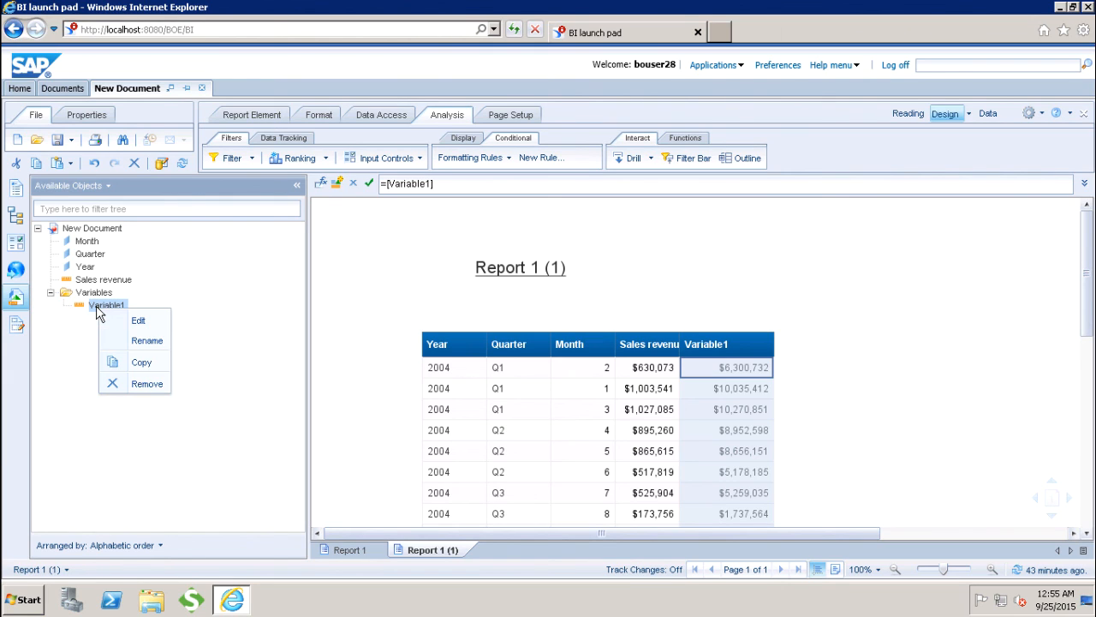
left_click(147, 385)
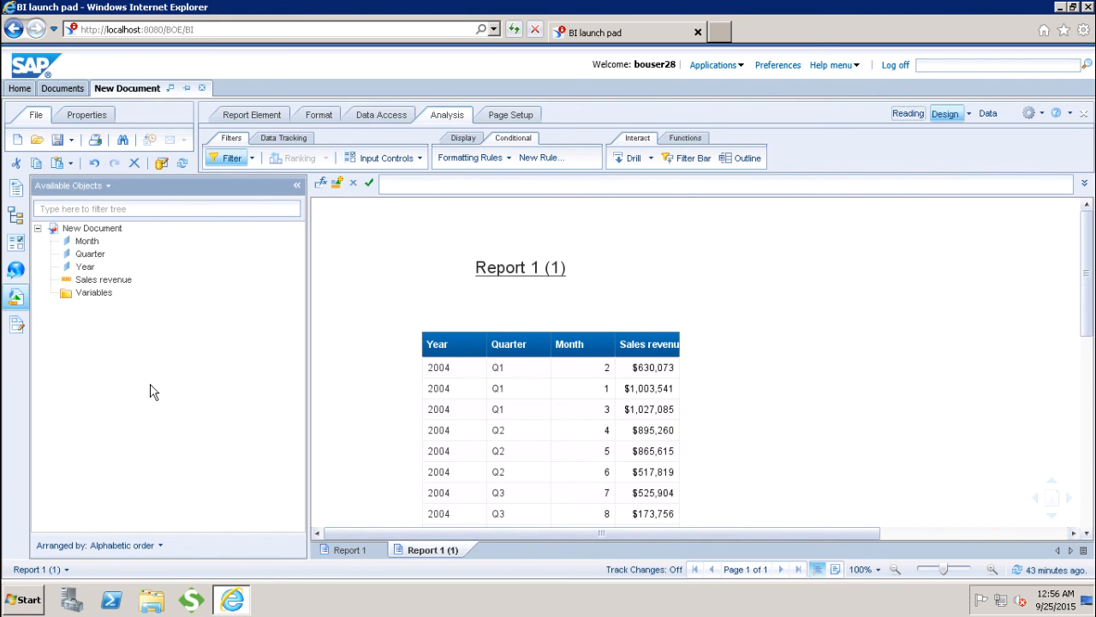
left_click(451, 392)
left_click(666, 386)
left_click(700, 412)
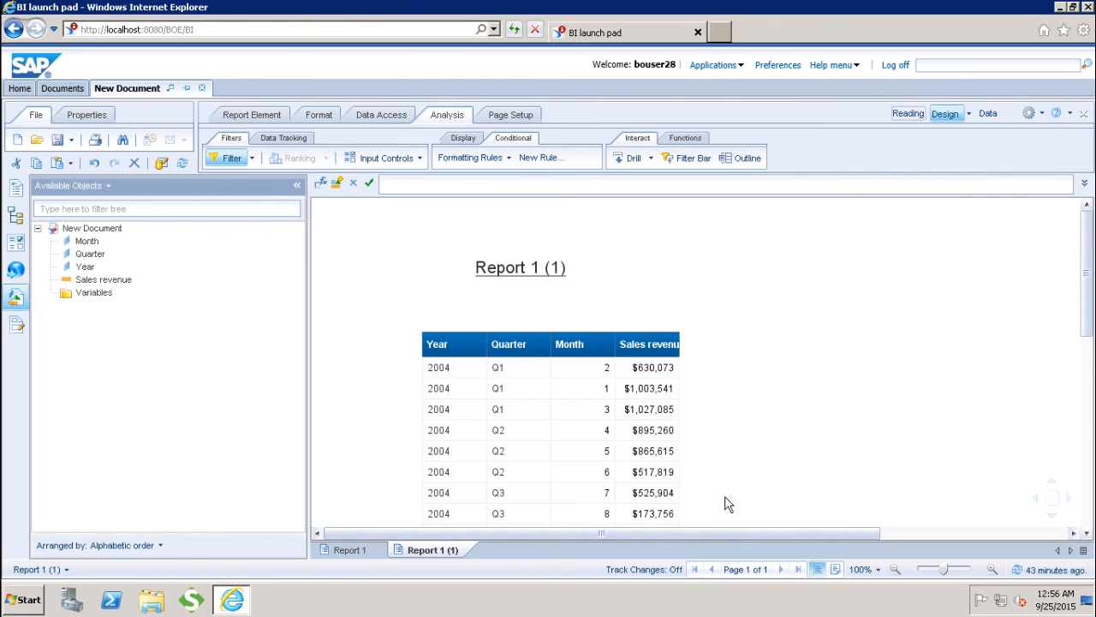